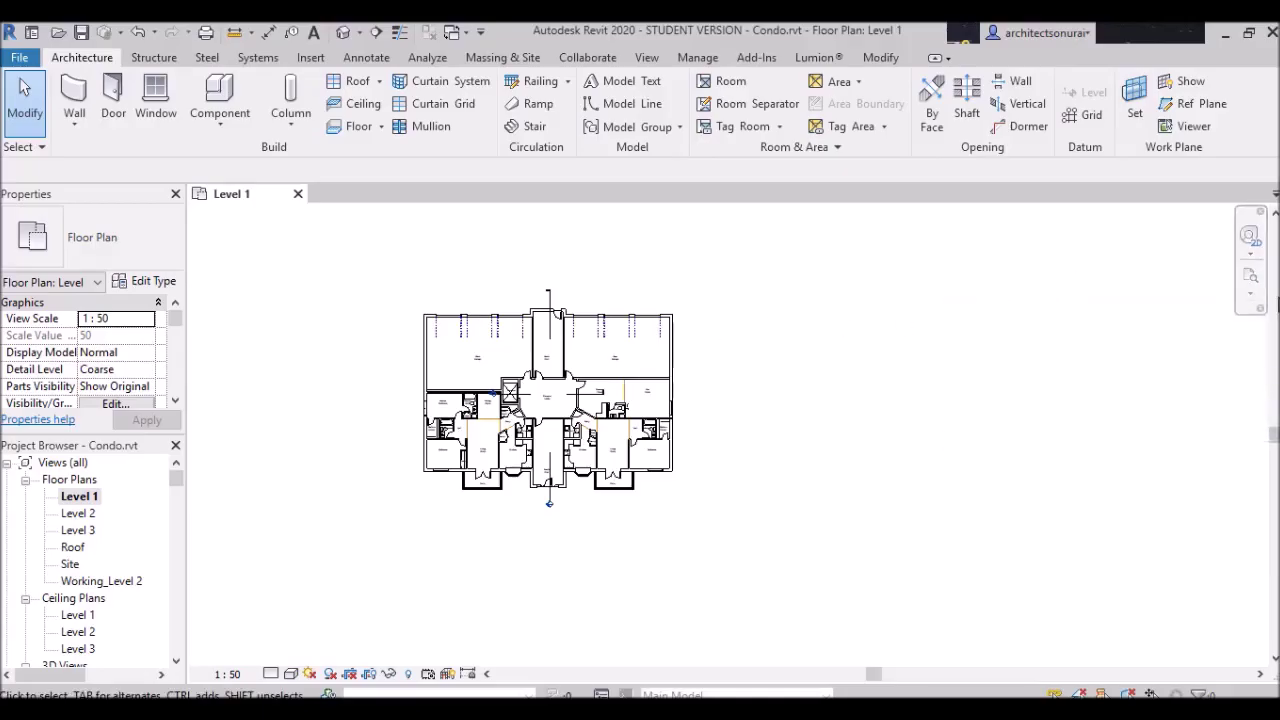
Scroll-zoom in and out on the Level 1 plan to enlarge it.
{"action": "left_click", "coordinate": [1251, 298]}
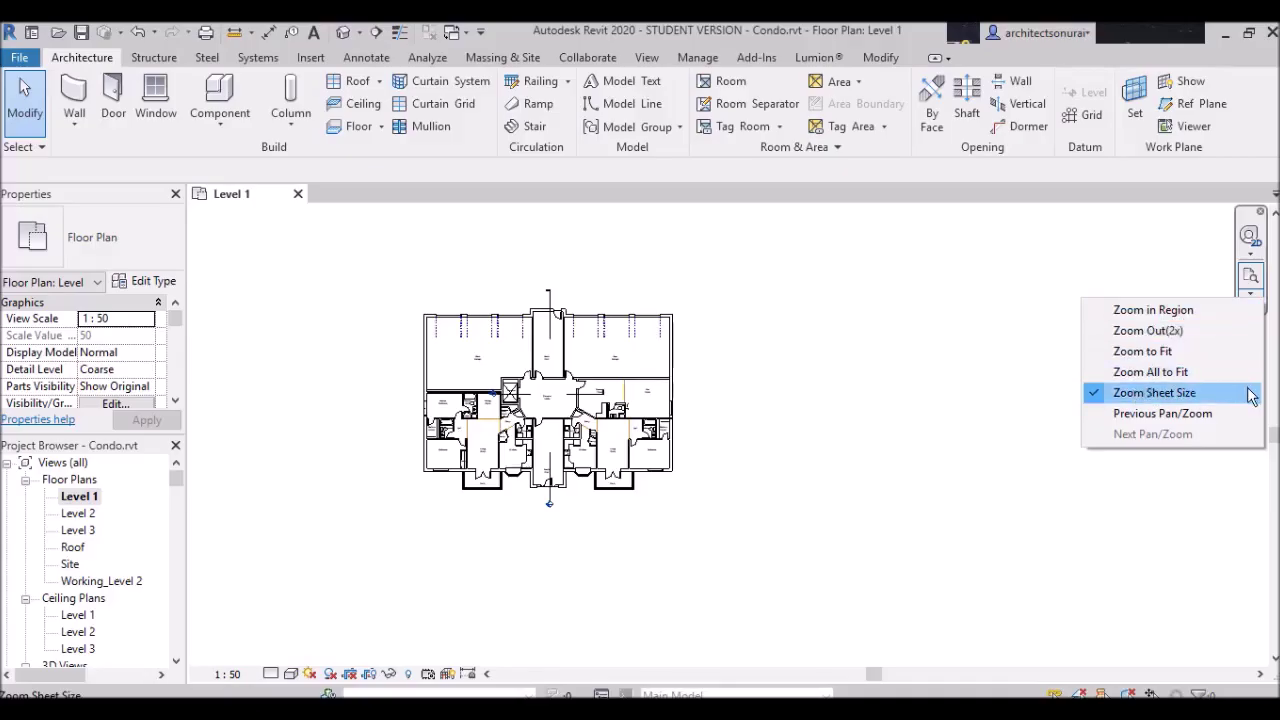
{"action": "left_click", "coordinate": [979, 530]}
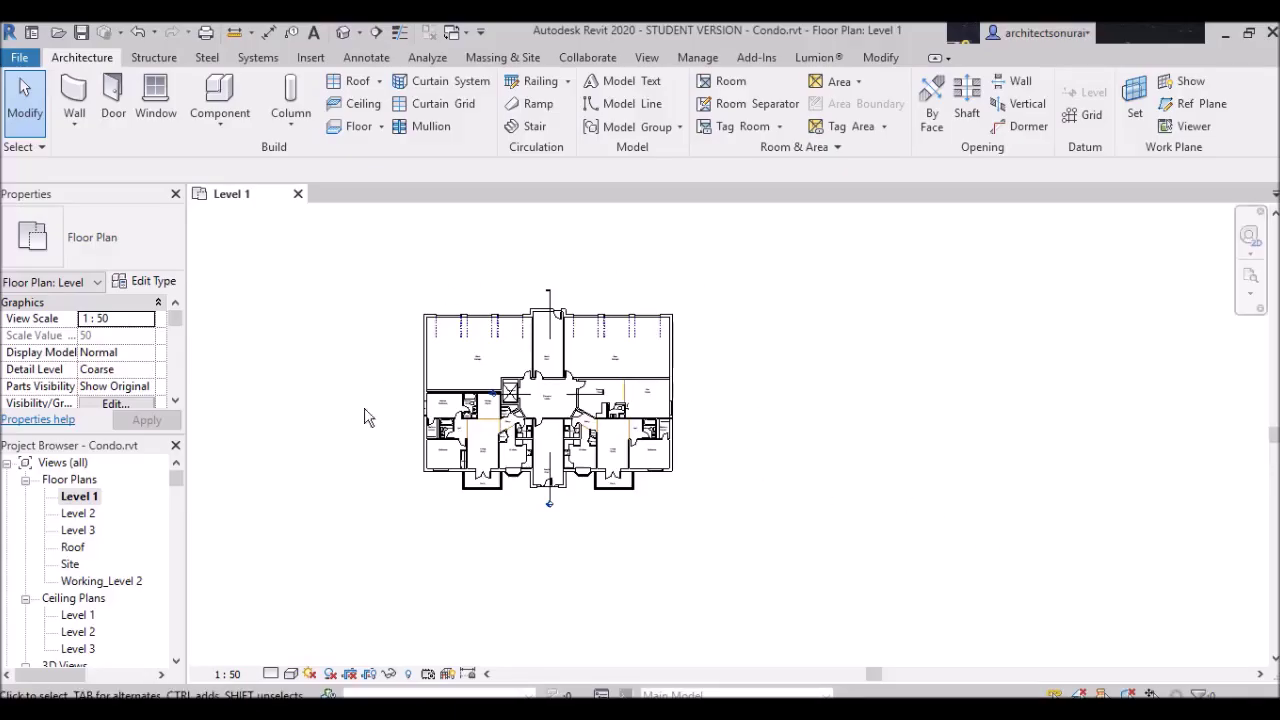
{"action": "scroll", "coordinate": [780, 443], "scroll_direction": "down", "scroll_amount": 1}
{"action": "scroll", "coordinate": [706, 440], "scroll_direction": "up", "scroll_amount": 2}
{"action": "scroll", "coordinate": [706, 440], "scroll_direction": "down", "scroll_amount": 3}
{"action": "scroll", "coordinate": [706, 440], "scroll_direction": "up", "scroll_amount": 6}
{"action": "scroll", "coordinate": [706, 440], "scroll_direction": "down", "scroll_amount": 5}
{"action": "scroll", "coordinate": [706, 440], "scroll_direction": "up", "scroll_amount": 4}
{"action": "scroll", "coordinate": [600, 420], "scroll_direction": "down", "scroll_amount": 4}
{"action": "scroll", "coordinate": [561, 417], "scroll_direction": "up", "scroll_amount": 3}
{"action": "scroll", "coordinate": [585, 400], "scroll_direction": "up", "scroll_amount": 5}
{"action": "scroll", "coordinate": [490, 368], "scroll_direction": "down", "scroll_amount": 3}
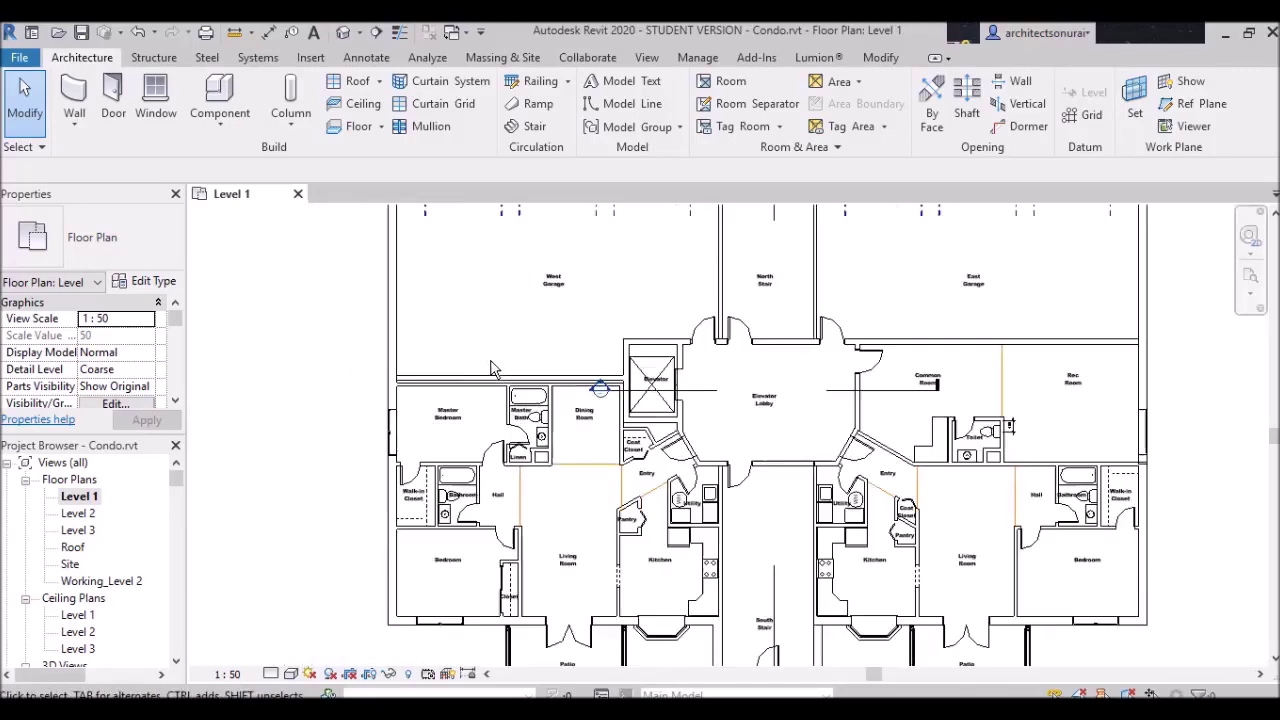
{"action": "scroll", "coordinate": [540, 420], "scroll_direction": "down", "scroll_amount": 4}
{"action": "scroll", "coordinate": [700, 500], "scroll_direction": "up", "scroll_amount": 1}
{"action": "scroll", "coordinate": [748, 546], "scroll_direction": "down", "scroll_amount": 3}
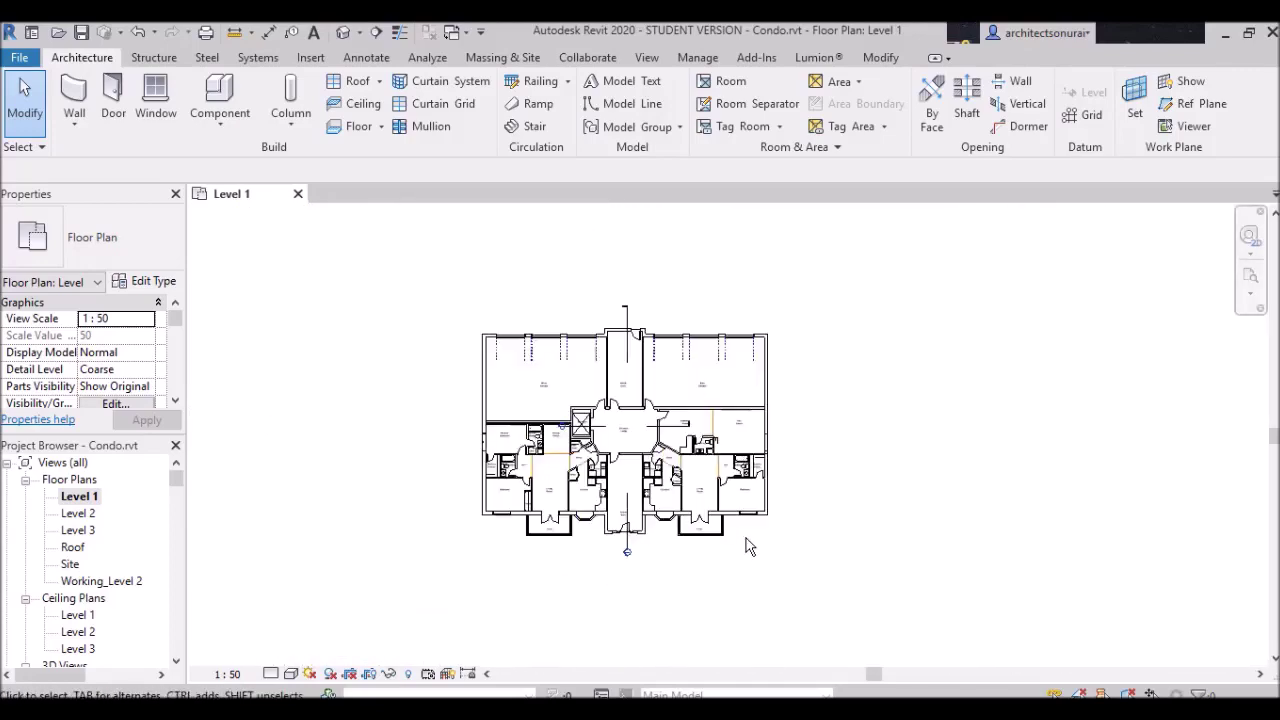
{"action": "scroll", "coordinate": [748, 546], "scroll_direction": "up", "scroll_amount": 4}
Choose Zoom in Region from the navigation bar's zoom menu.
{"action": "scroll", "coordinate": [748, 546], "scroll_direction": "down", "scroll_amount": 5}
{"action": "scroll", "coordinate": [748, 546], "scroll_direction": "up", "scroll_amount": 2}
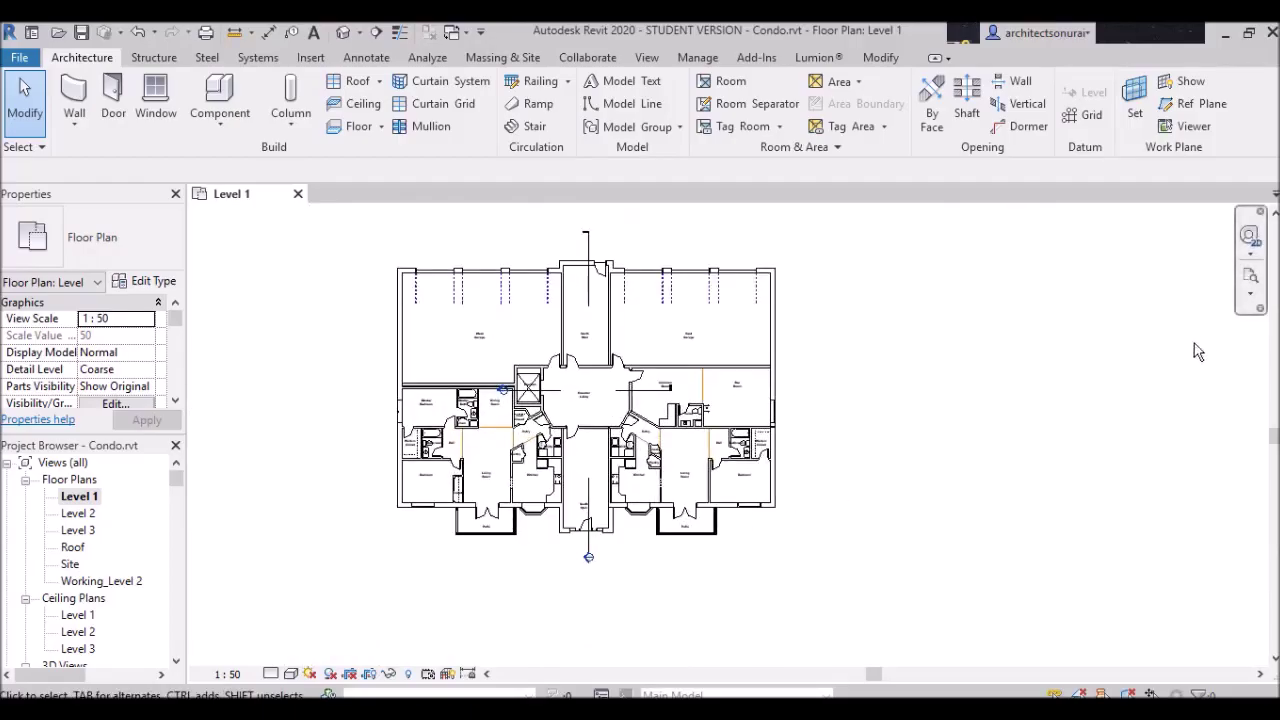
{"action": "left_click", "coordinate": [1253, 296]}
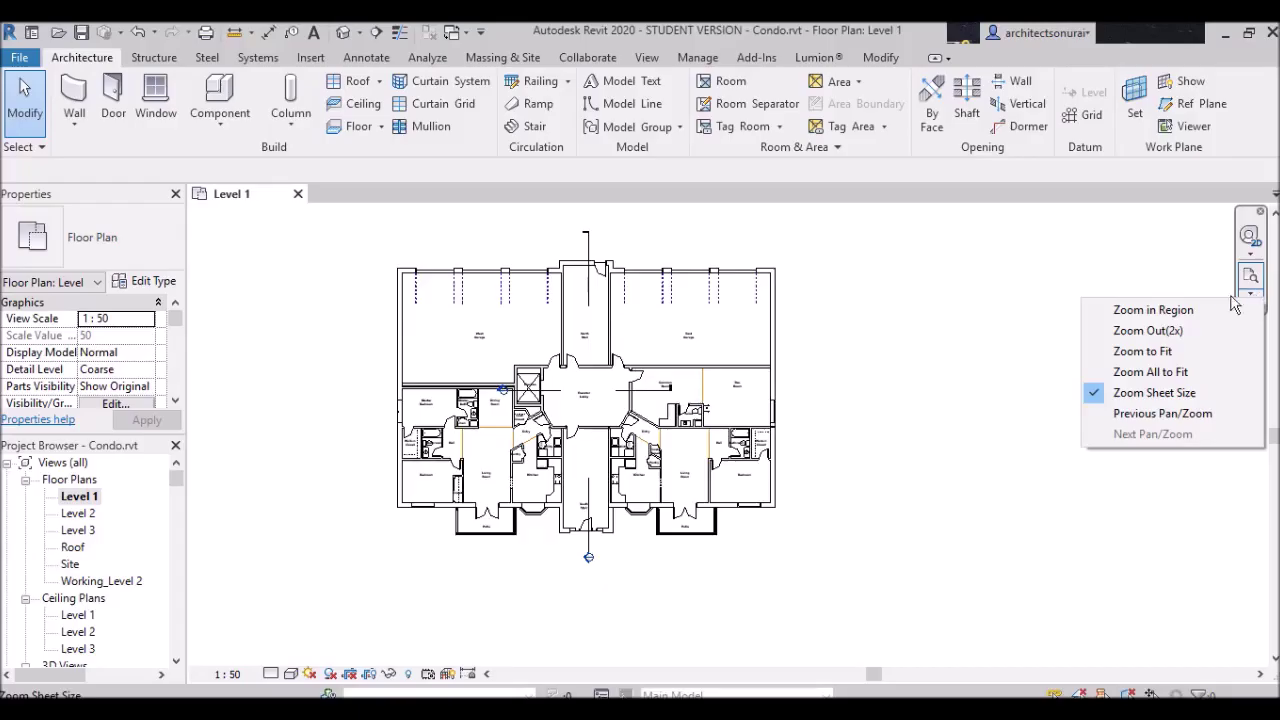
{"action": "left_click", "coordinate": [1153, 310]}
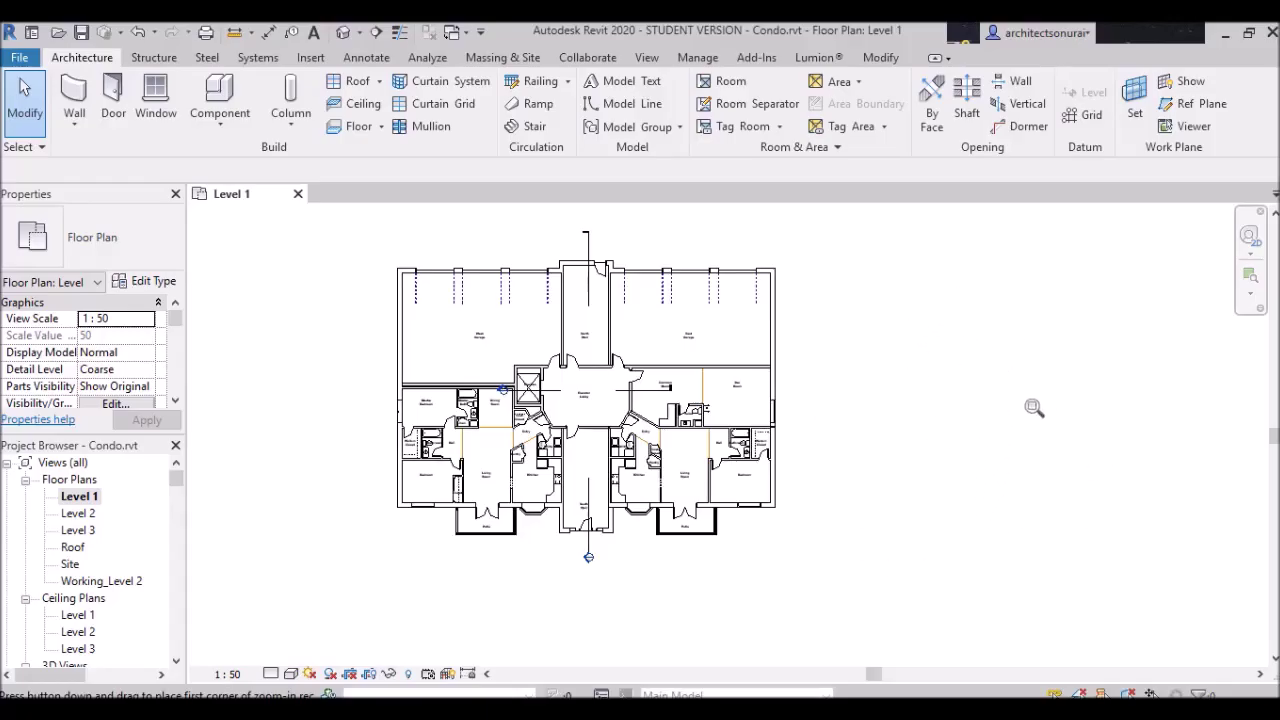
Zoom into the West Garage and Elevator Lobby with a region rectangle.
{"action": "scroll", "coordinate": [580, 411], "scroll_direction": "up", "scroll_amount": 3}
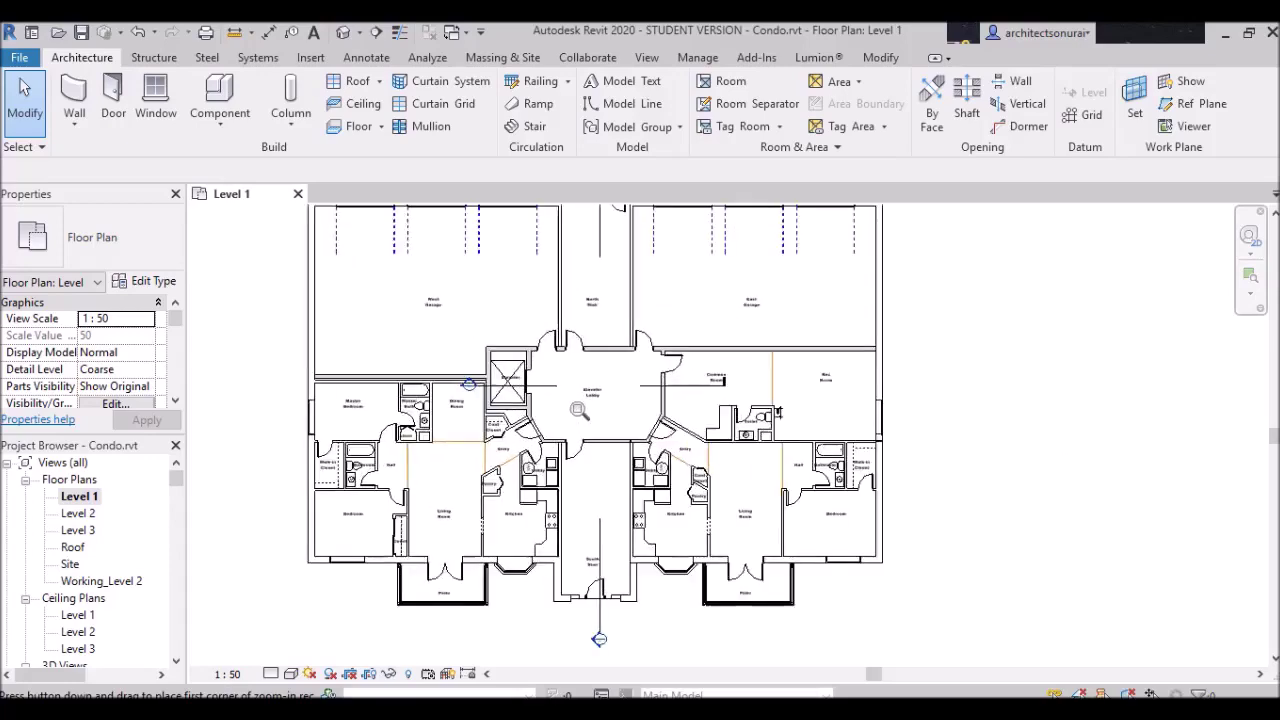
{"action": "scroll", "coordinate": [580, 411], "scroll_direction": "up", "scroll_amount": 2}
{"action": "scroll", "coordinate": [580, 411], "scroll_direction": "down", "scroll_amount": 4}
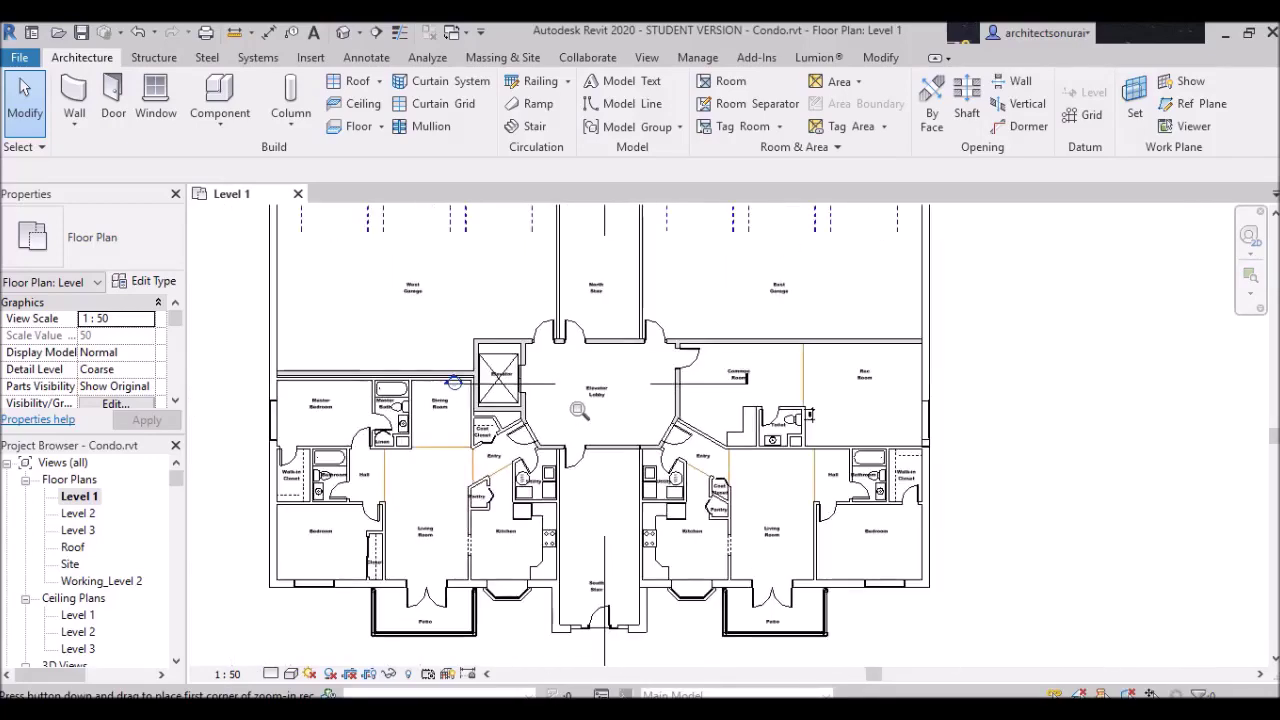
{"action": "scroll", "coordinate": [580, 410], "scroll_direction": "down", "scroll_amount": 1}
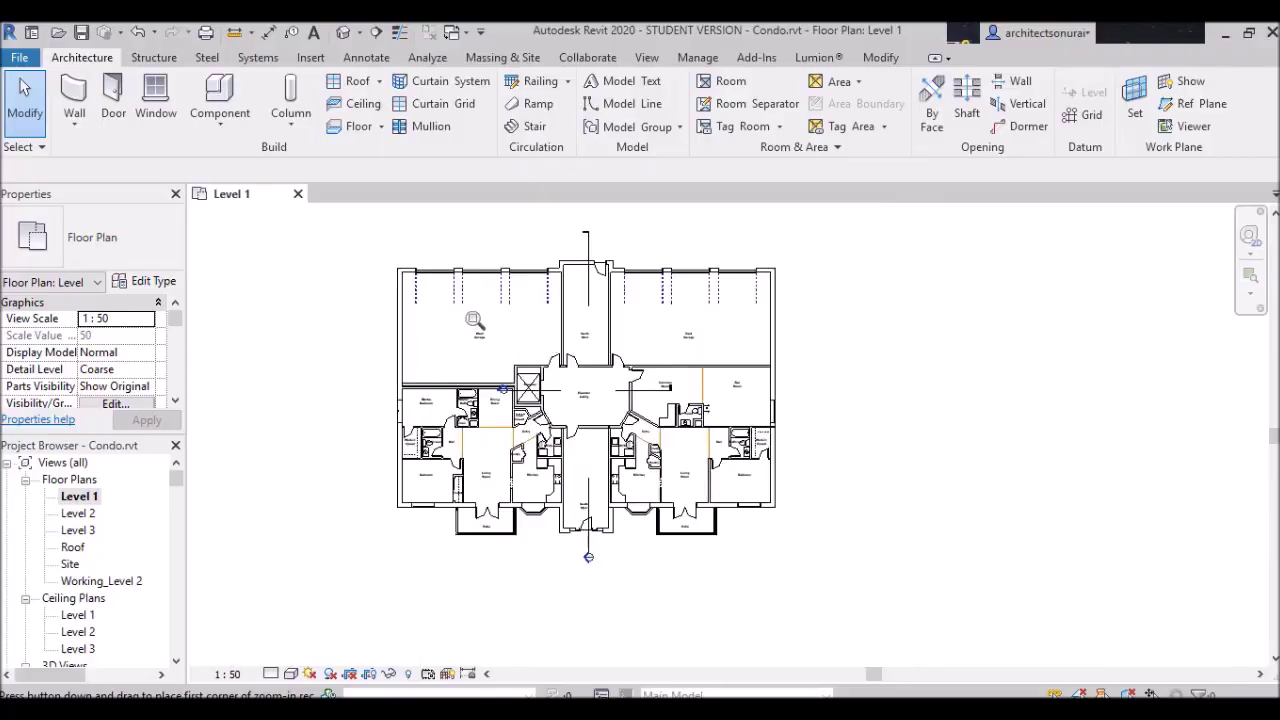
{"action": "left_click_drag", "start_coordinate": [464, 310], "coordinate": [697, 477]}
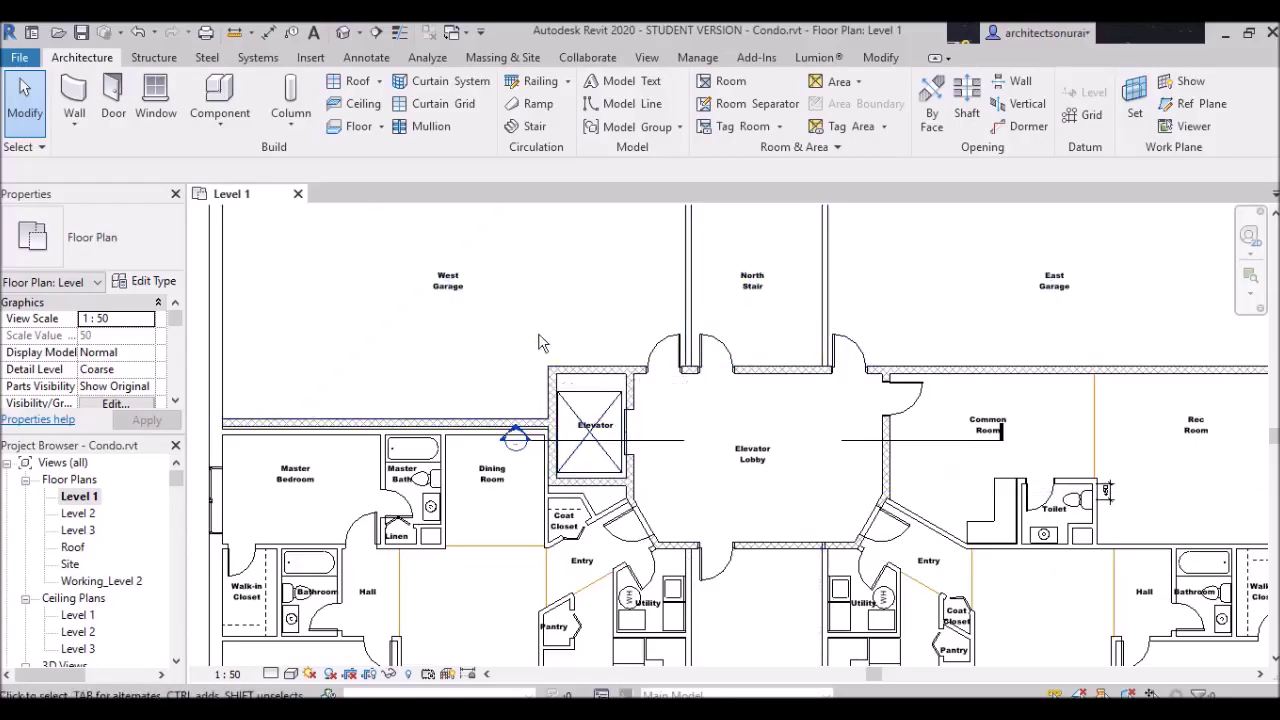
Zoom back out using Zoom Out (2x), then Zoom to Fit the whole Level 1 plan.
{"action": "scroll", "coordinate": [531, 333], "scroll_direction": "down", "scroll_amount": 3}
{"action": "scroll", "coordinate": [531, 333], "scroll_direction": "down", "scroll_amount": 3}
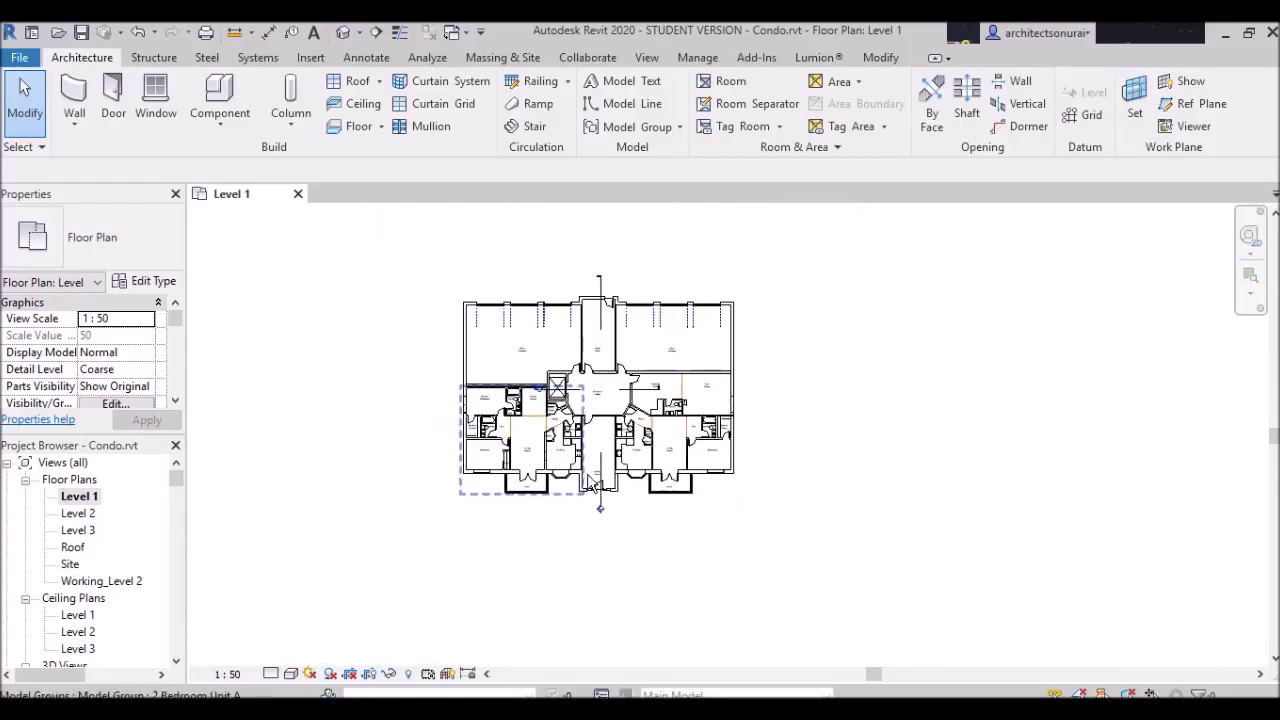
{"action": "left_click", "coordinate": [1249, 295]}
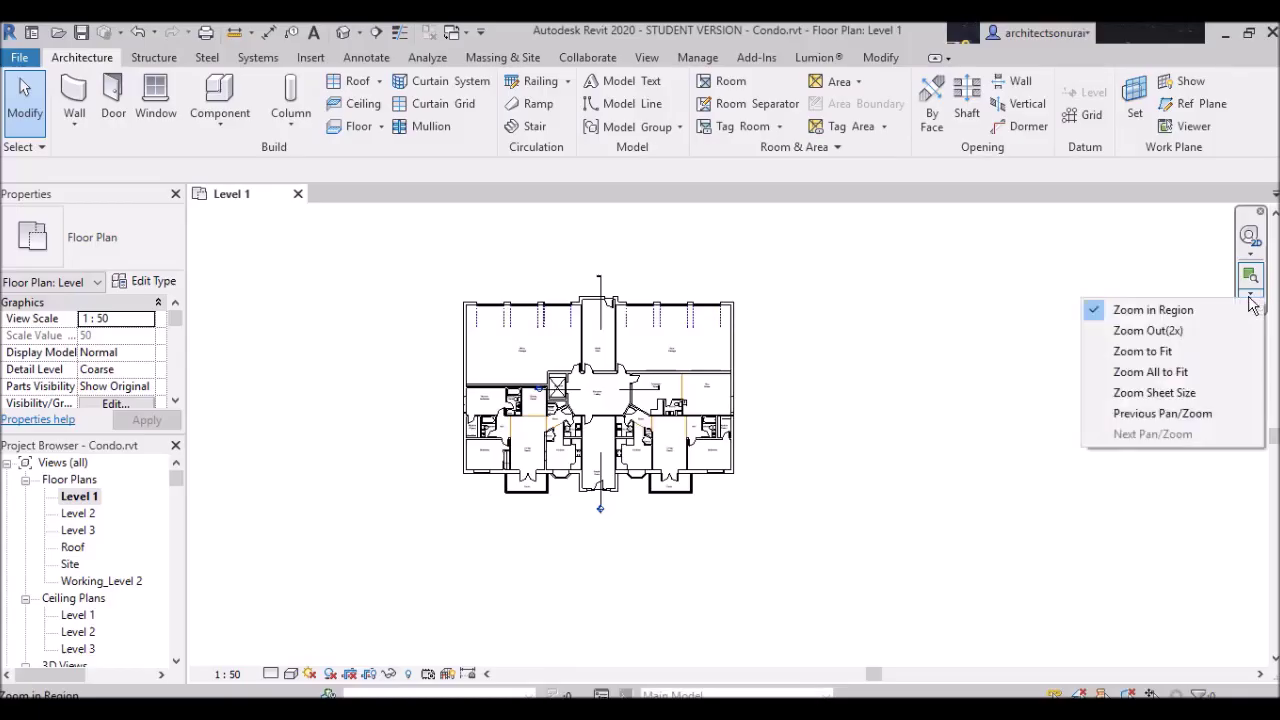
{"action": "left_click", "coordinate": [1185, 340]}
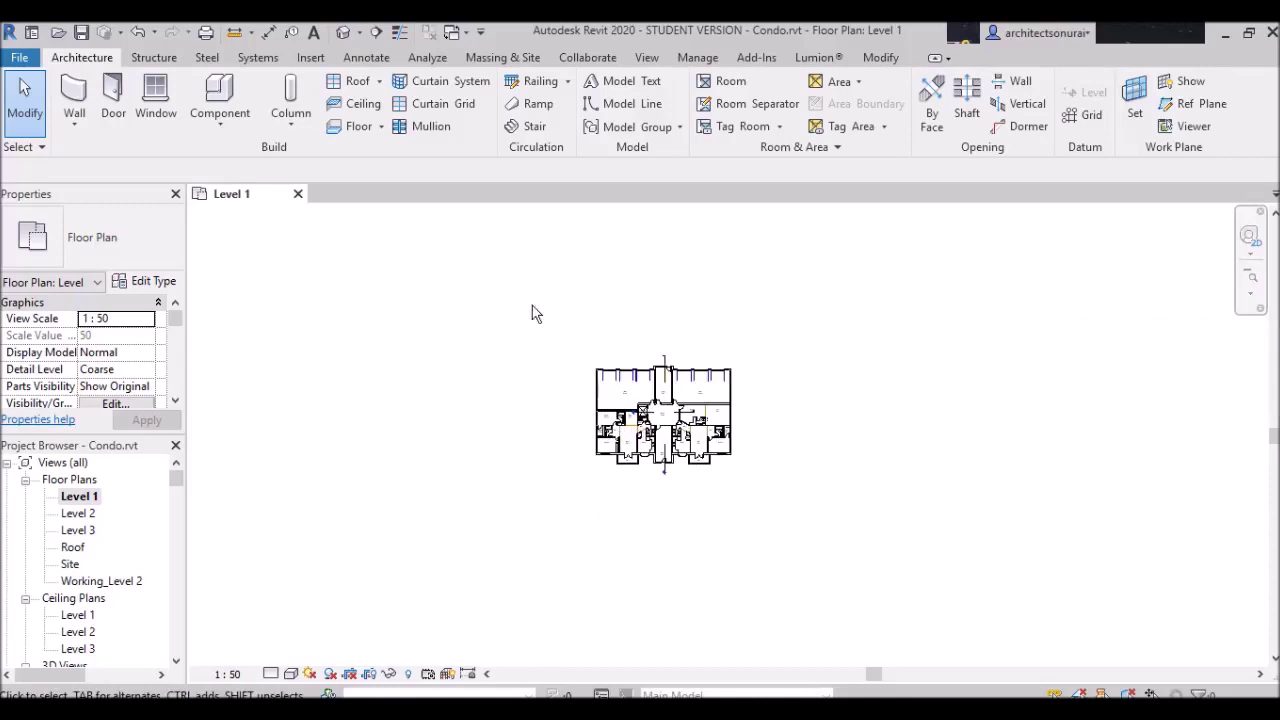
{"action": "left_click", "coordinate": [1251, 297]}
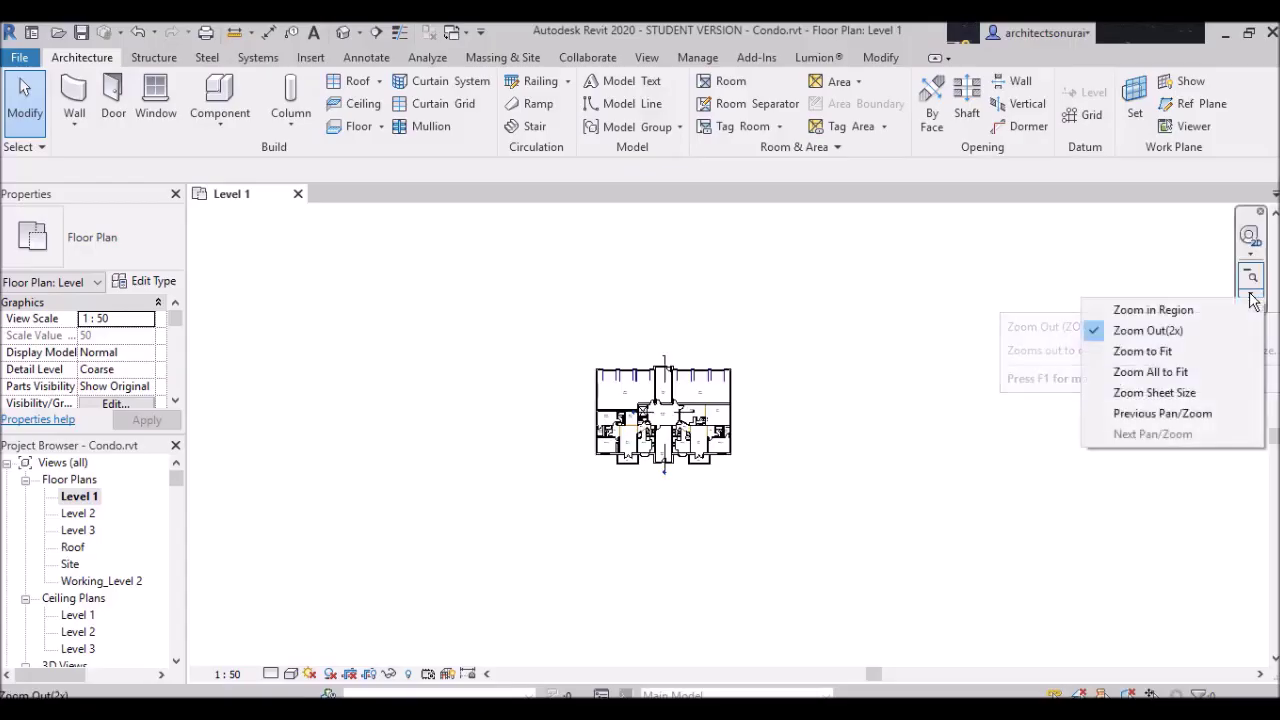
{"action": "left_click", "coordinate": [1180, 356]}
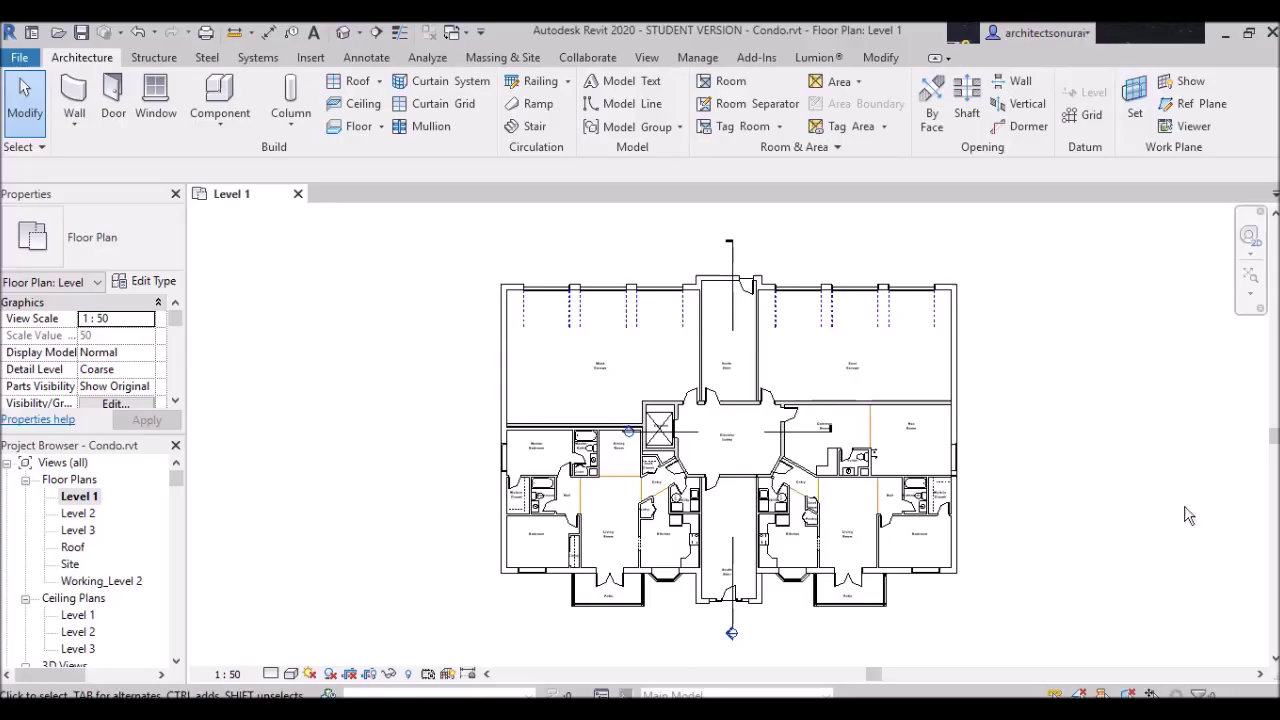
{"action": "left_click", "coordinate": [1250, 295]}
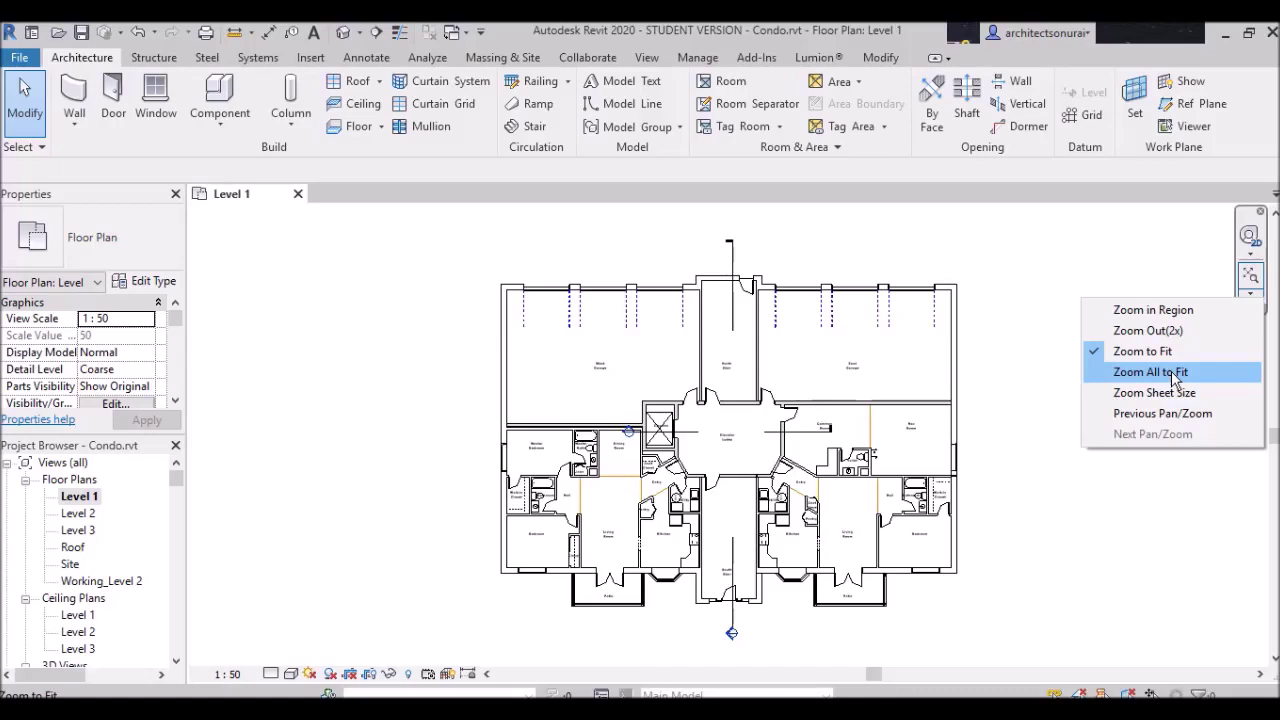
{"action": "left_click", "coordinate": [1025, 595]}
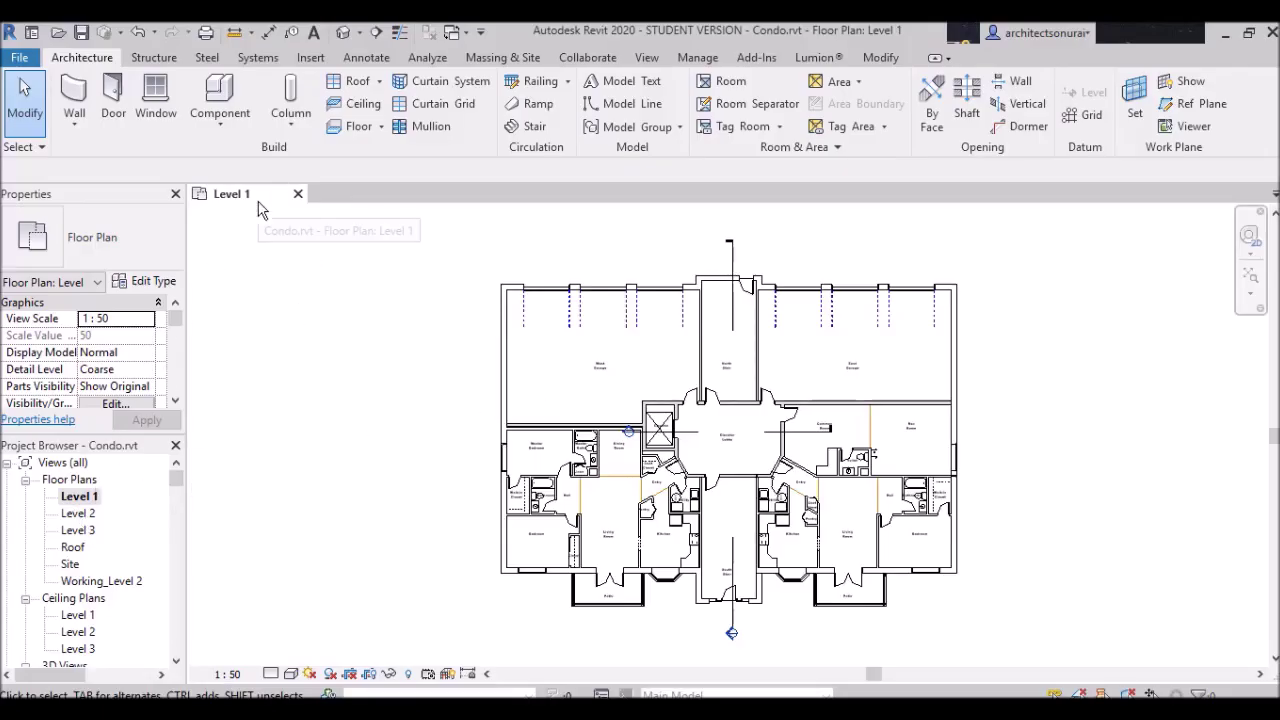
Open the Level 2, Level 3, Roof and Site floor plans from the Project Browser.
{"action": "left_click", "coordinate": [86, 516]}
{"action": "double_click", "coordinate": [78, 513]}
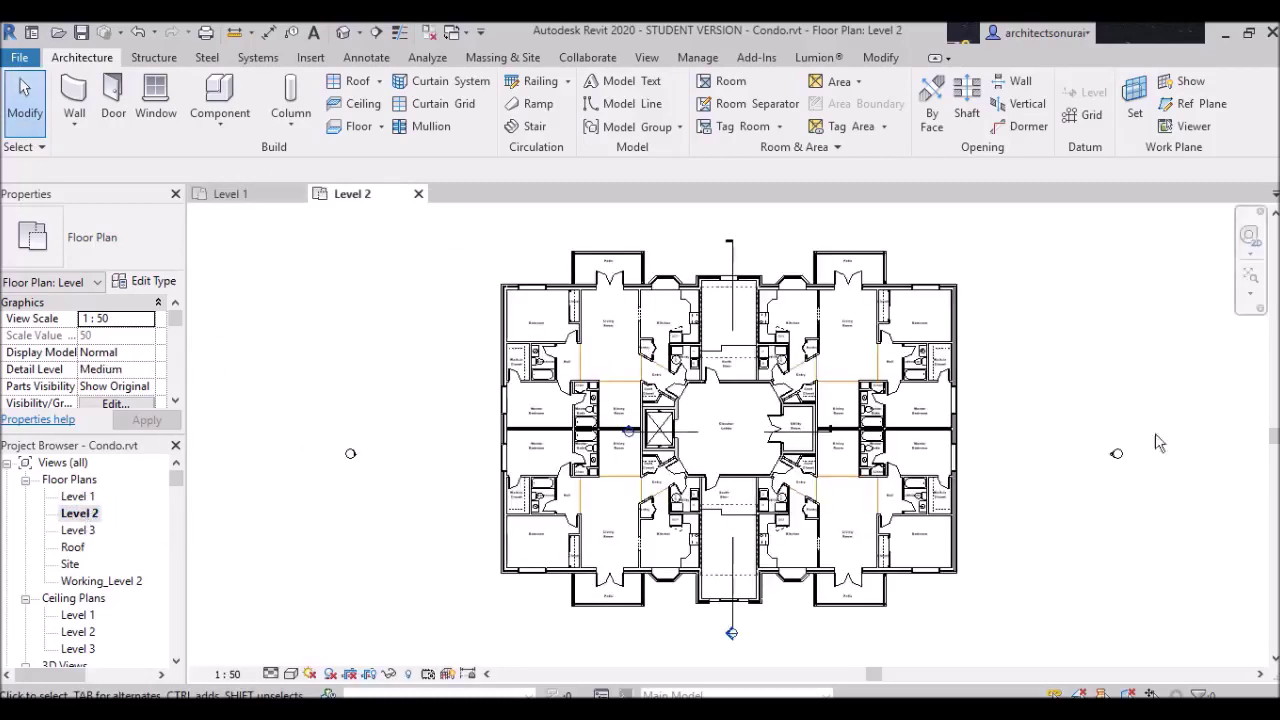
{"action": "double_click", "coordinate": [79, 533]}
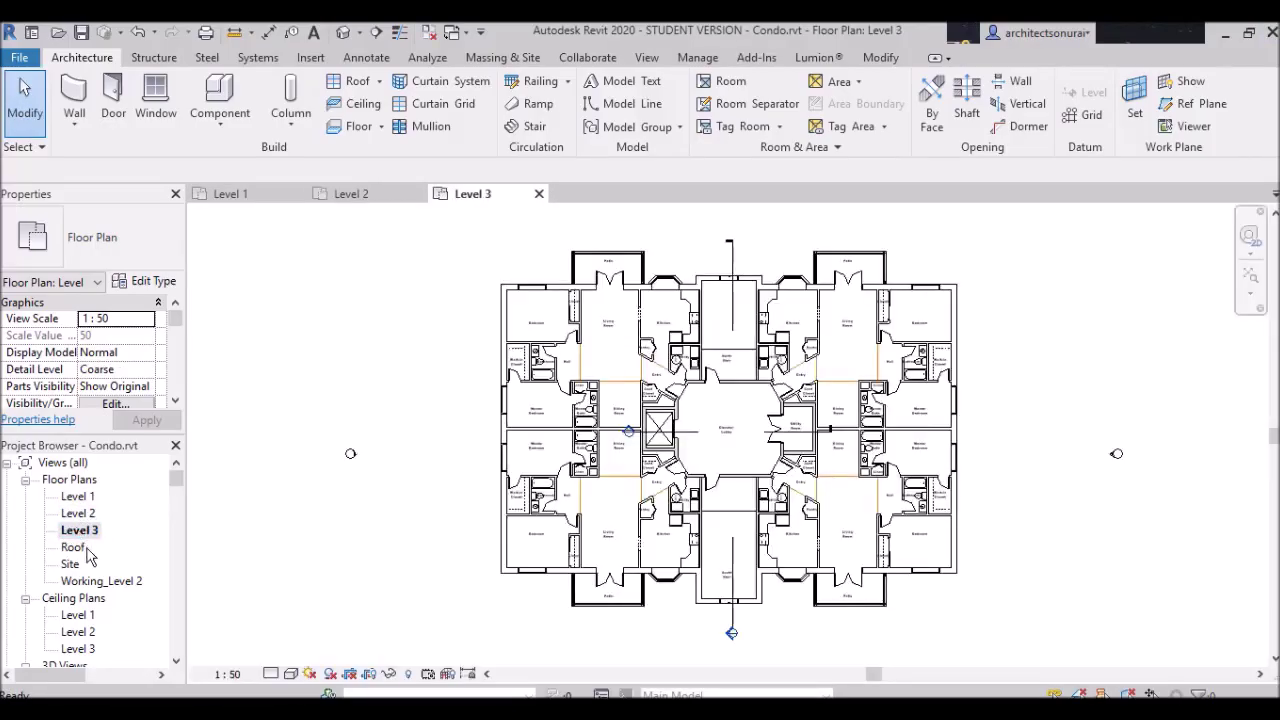
{"action": "double_click", "coordinate": [77, 549]}
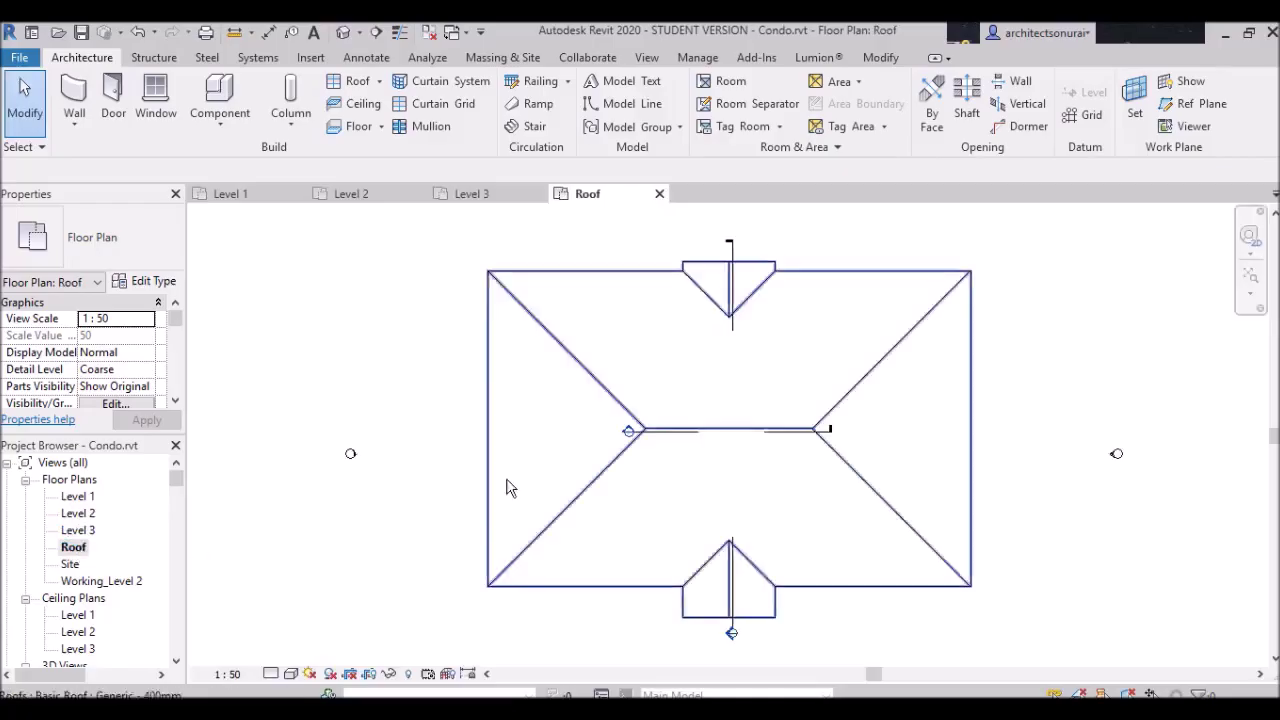
{"action": "left_click", "coordinate": [72, 566]}
{"action": "double_click", "coordinate": [74, 567]}
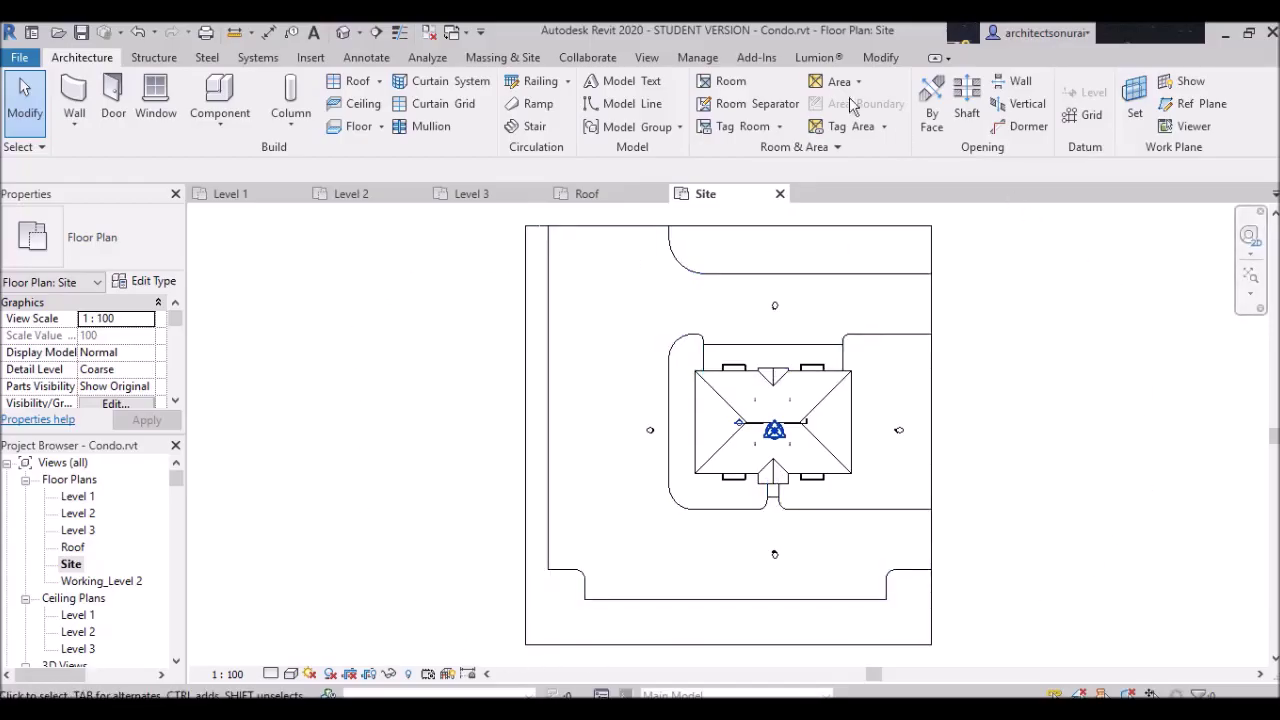
Tile the open Site, Roof, Level 3, Level 2 and Level 1 plans with View > Tile Views.
{"action": "left_click", "coordinate": [647, 58]}
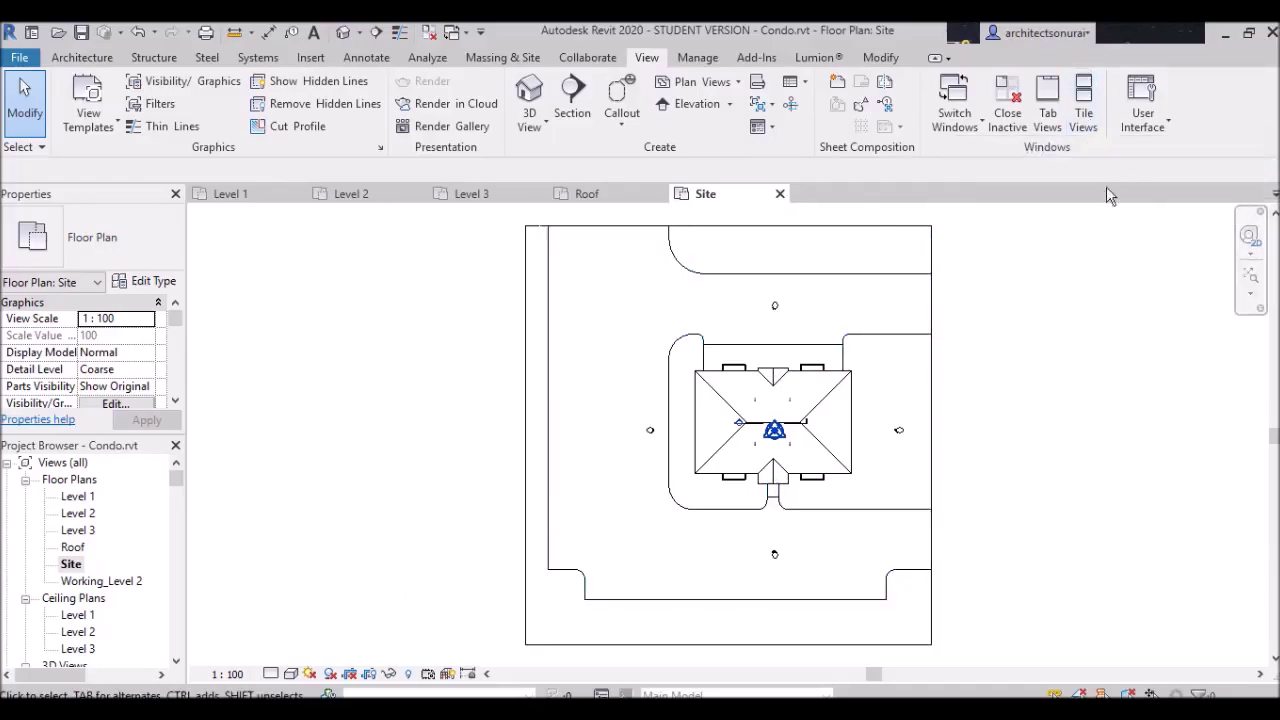
{"action": "left_click", "coordinate": [1085, 115]}
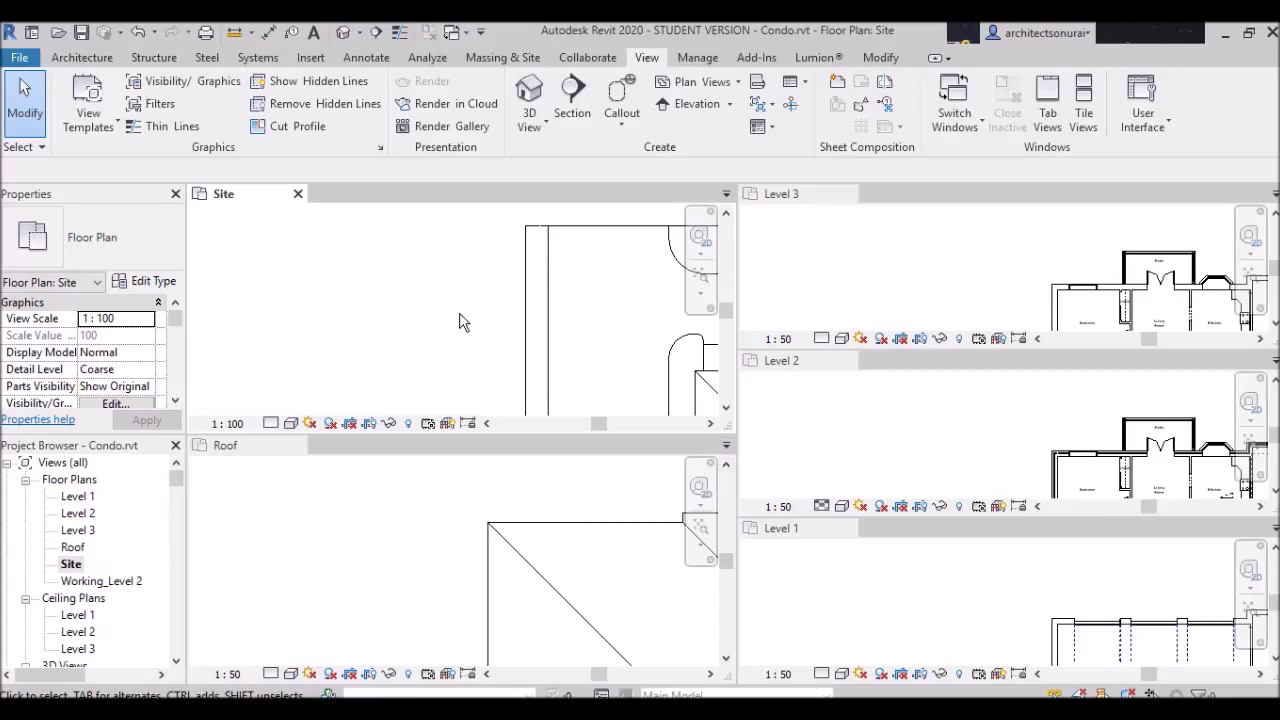
Activate the Level 3 plan and close its window.
{"action": "scroll", "coordinate": [407, 272], "scroll_direction": "down", "scroll_amount": 6}
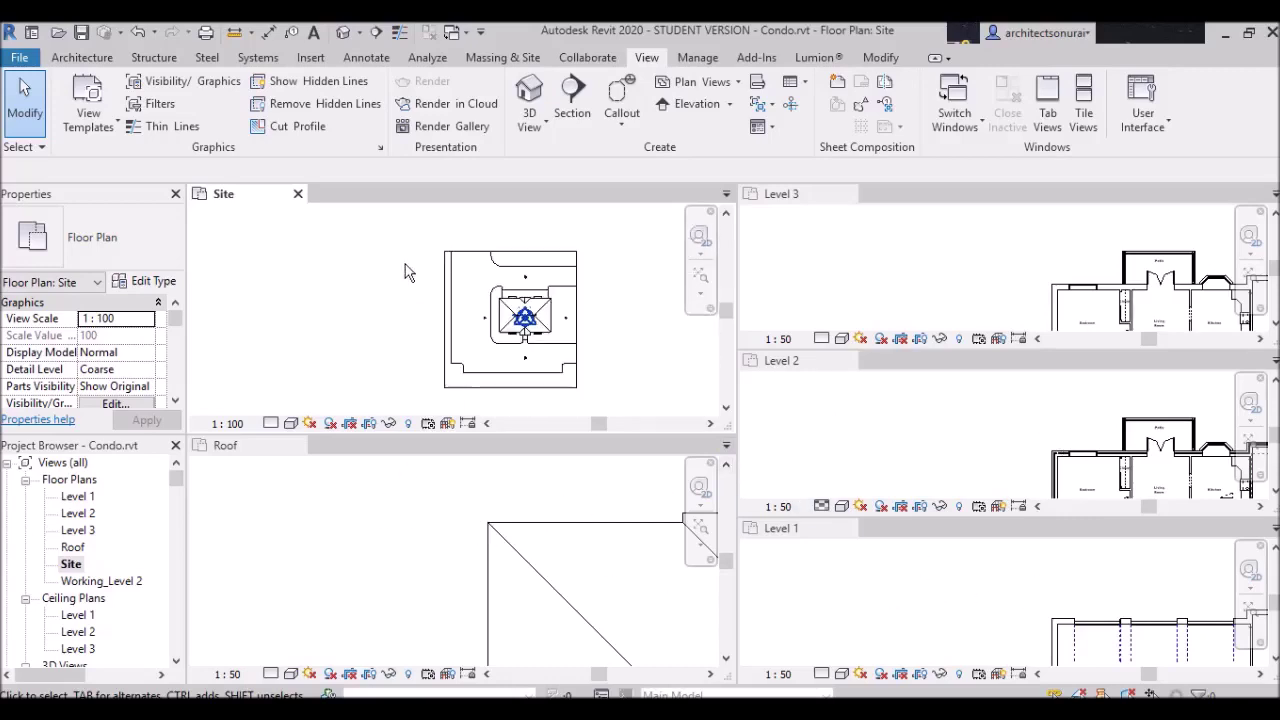
{"action": "scroll", "coordinate": [583, 315], "scroll_direction": "up", "scroll_amount": 3}
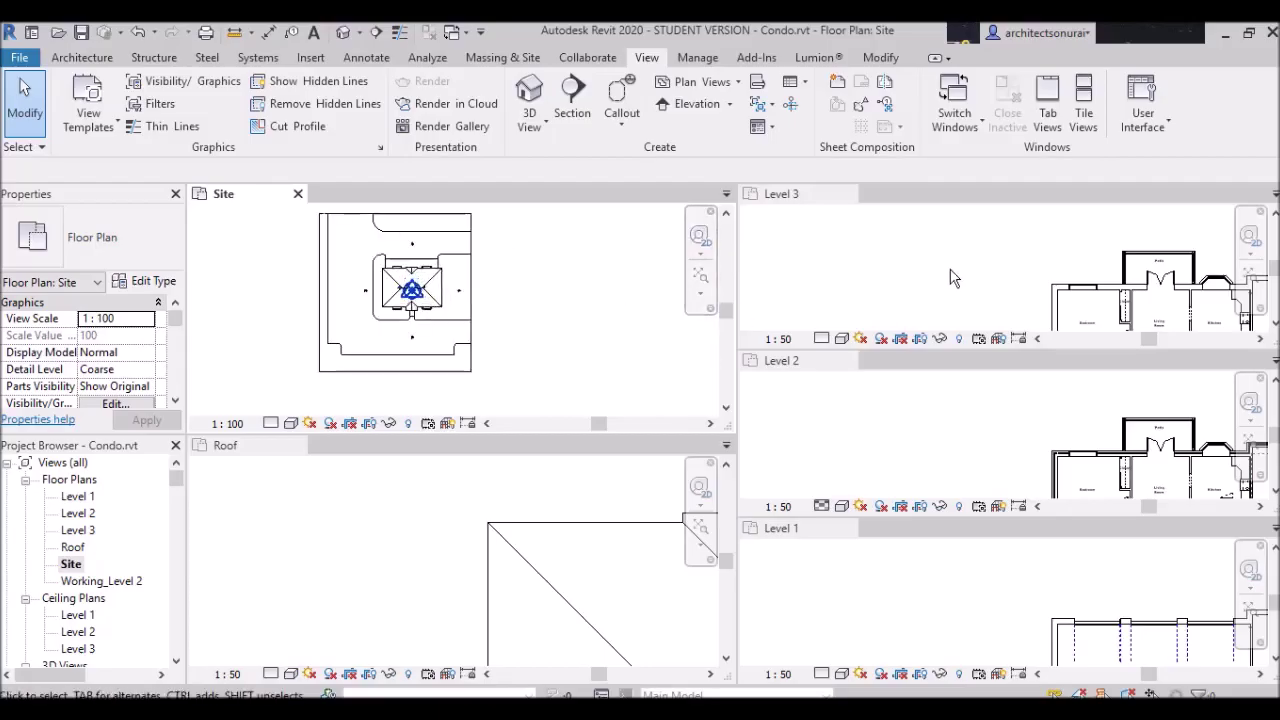
{"action": "left_click", "coordinate": [913, 267]}
{"action": "scroll", "coordinate": [913, 267], "scroll_direction": "down", "scroll_amount": 5}
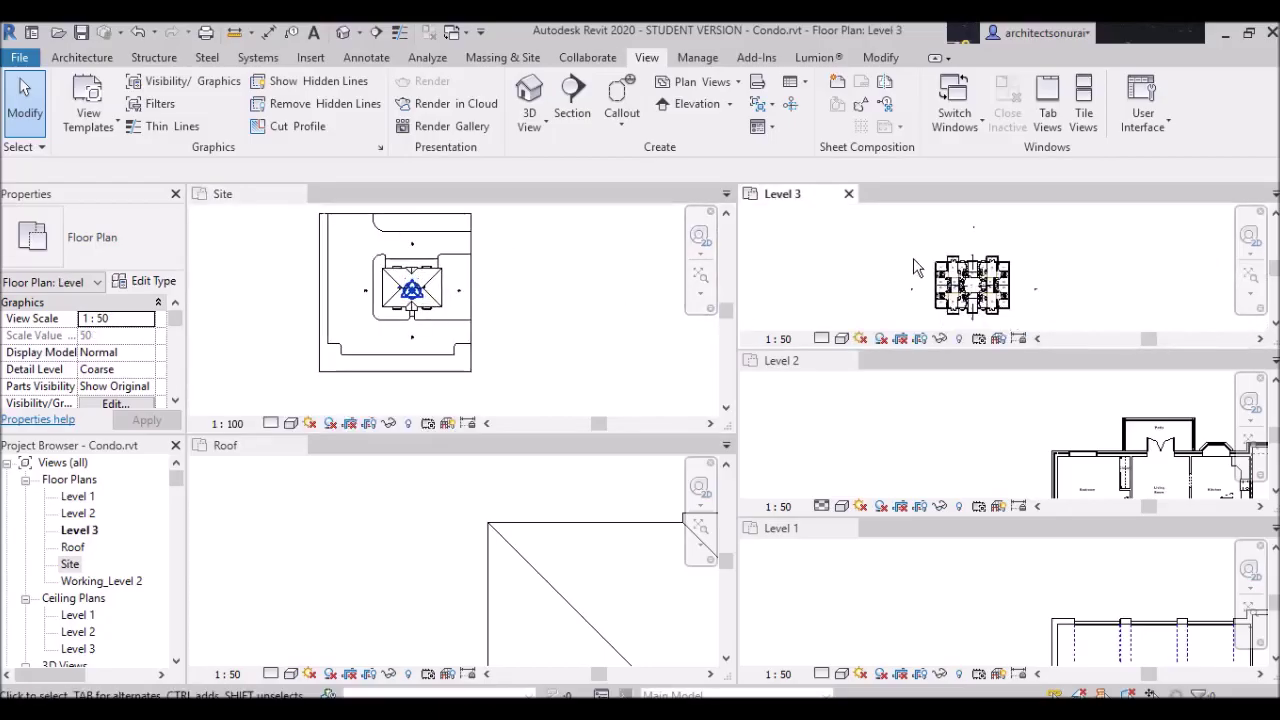
{"action": "left_click", "coordinate": [945, 435]}
{"action": "scroll", "coordinate": [852, 418], "scroll_direction": "down", "scroll_amount": 5}
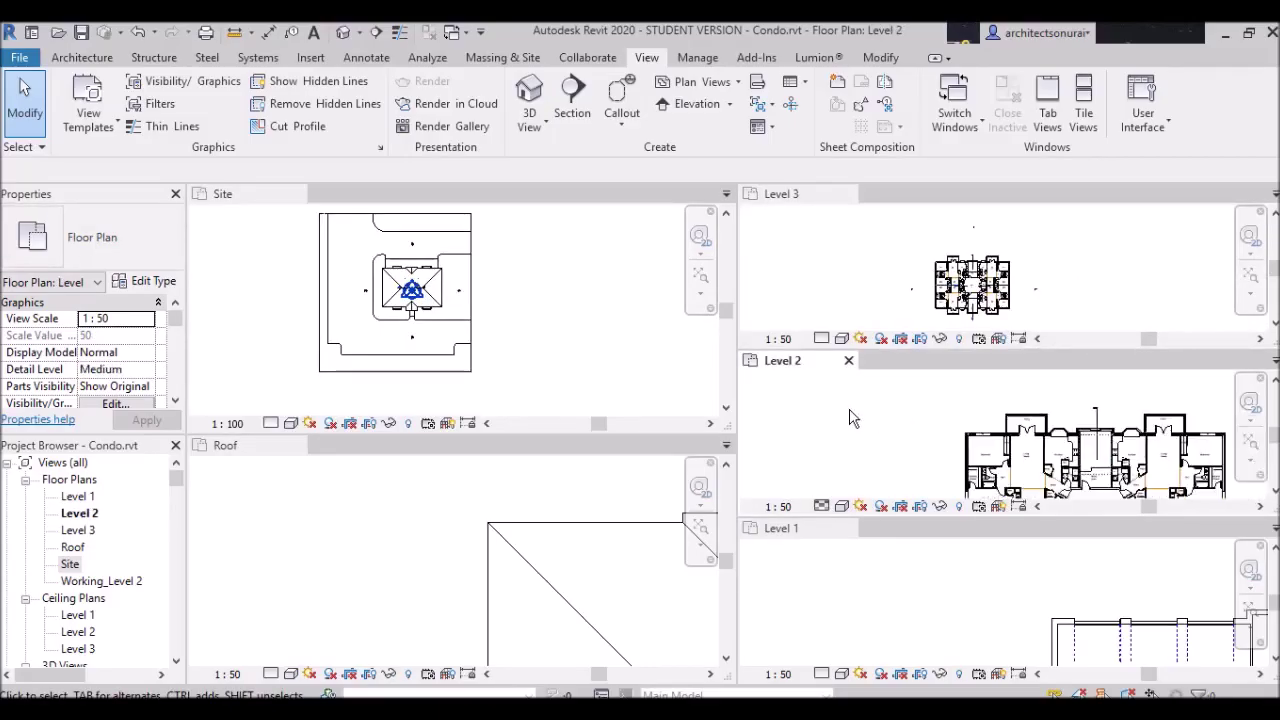
{"action": "scroll", "coordinate": [852, 418], "scroll_direction": "down", "scroll_amount": 1}
{"action": "left_click", "coordinate": [838, 258]}
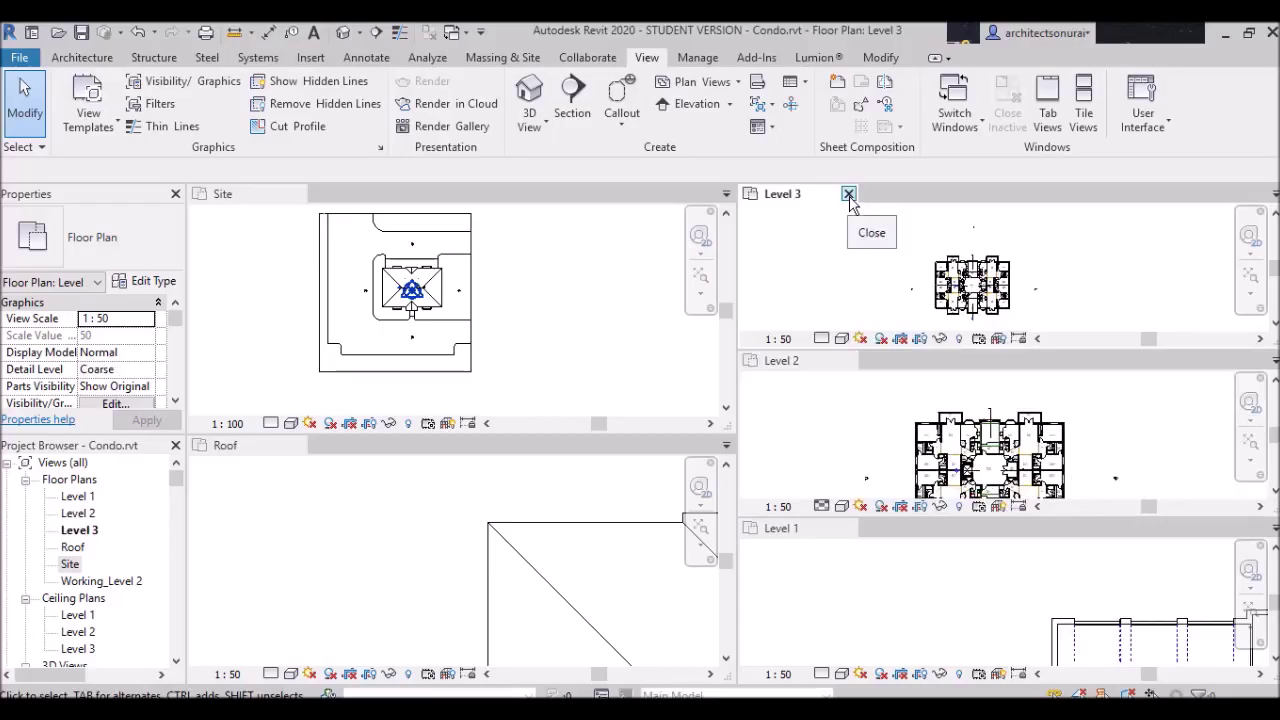
{"action": "left_click", "coordinate": [848, 194]}
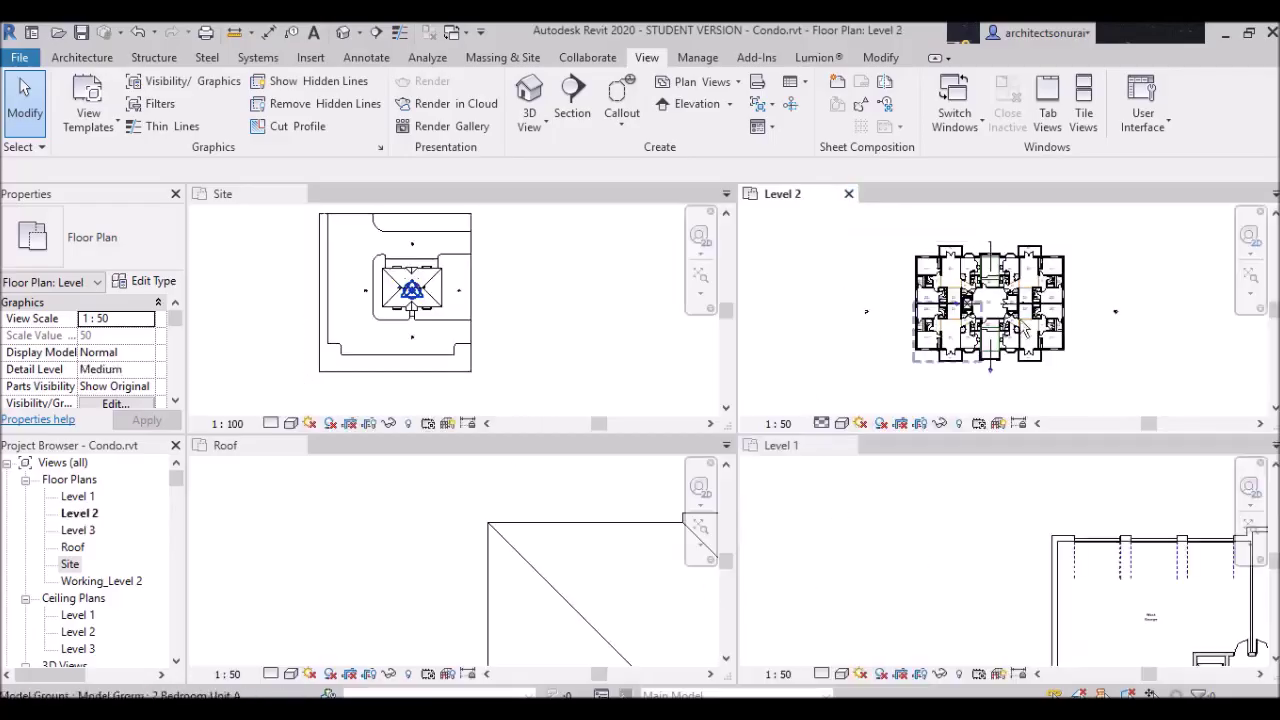
Activate the remaining Roof, Level 1, Level 2 and Site plans in turn.
{"action": "right_click", "coordinate": [363, 534]}
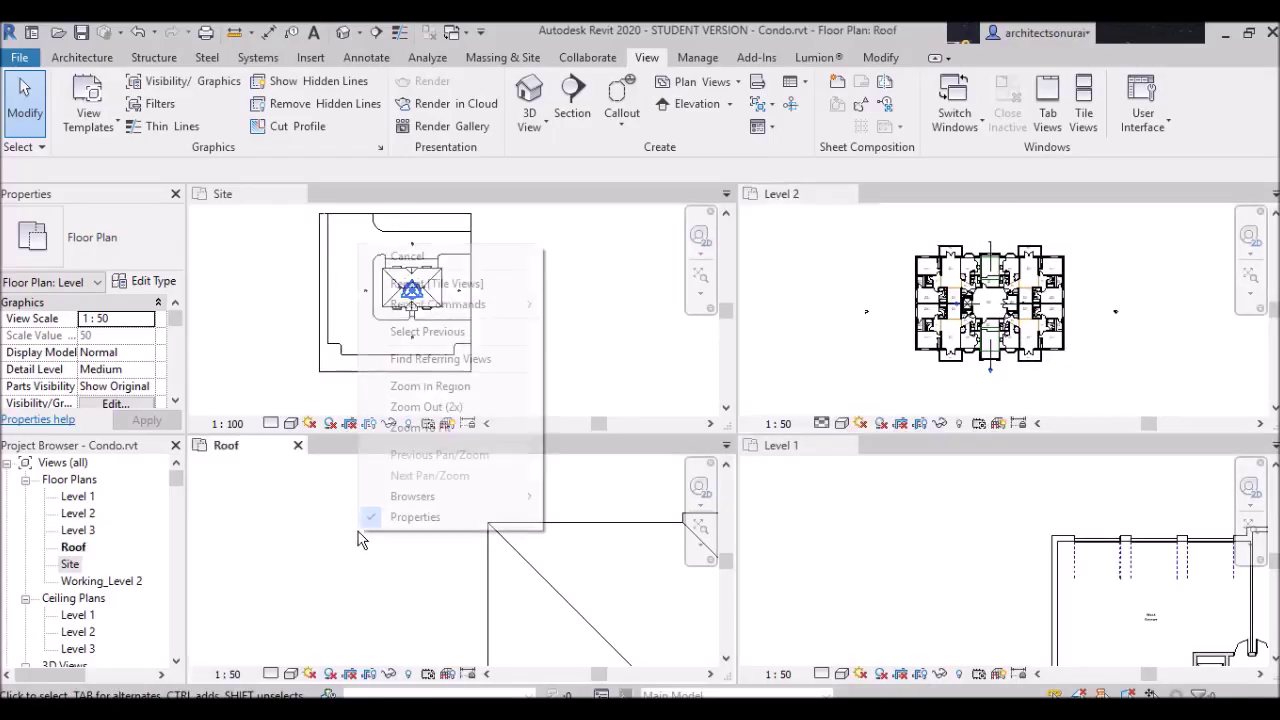
{"action": "left_click", "coordinate": [316, 568]}
{"action": "scroll", "coordinate": [312, 540], "scroll_direction": "down", "scroll_amount": 3}
{"action": "scroll", "coordinate": [314, 536], "scroll_direction": "down", "scroll_amount": 2}
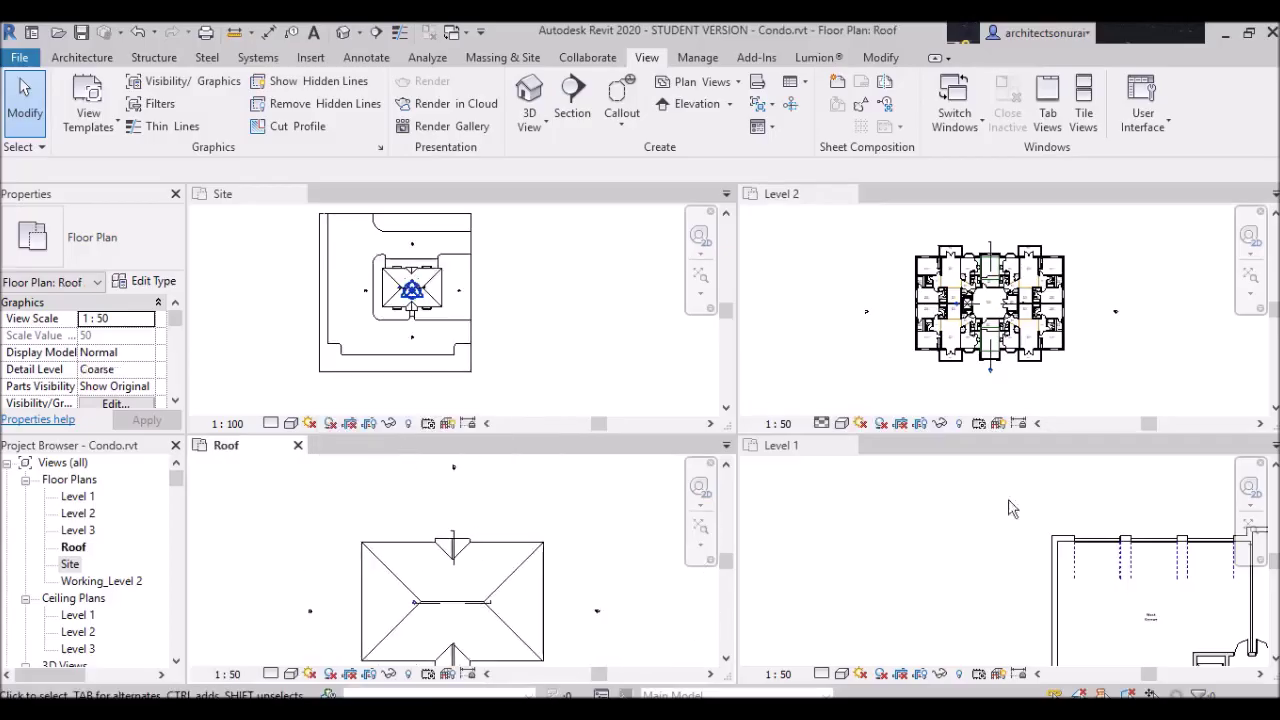
{"action": "left_click", "coordinate": [986, 529]}
{"action": "left_click", "coordinate": [830, 385]}
{"action": "left_click", "coordinate": [533, 358]}
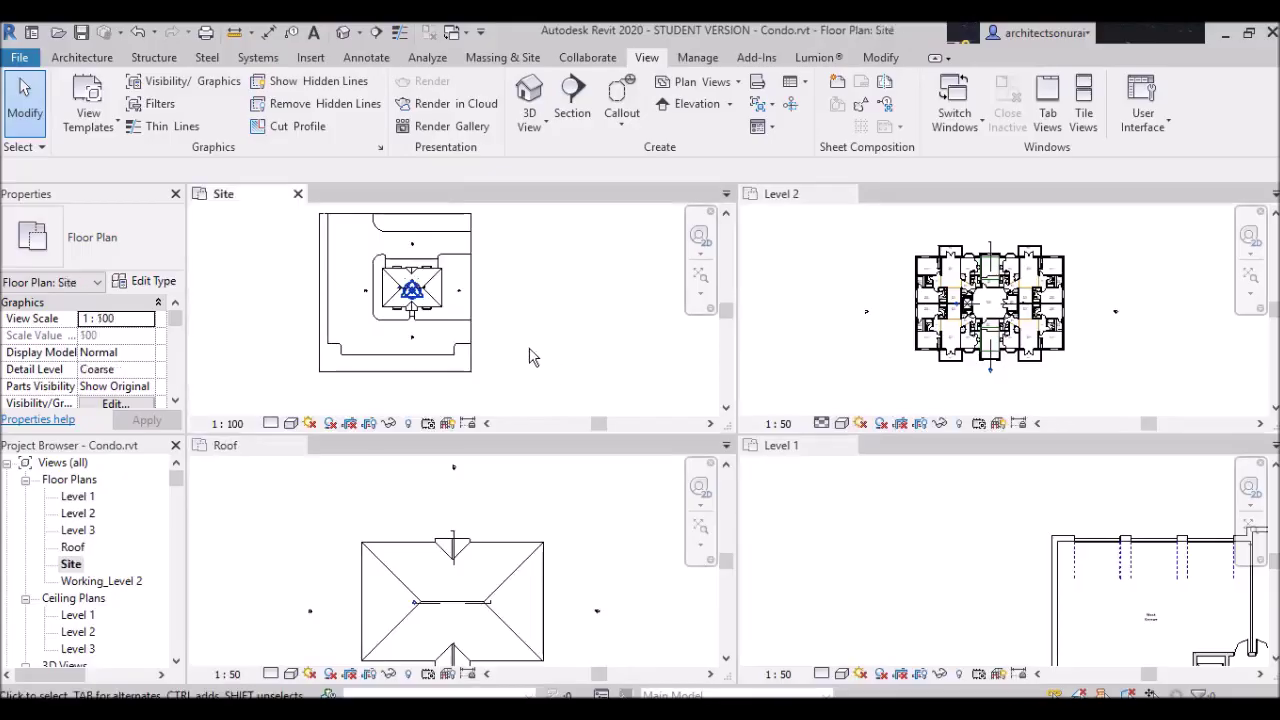
{"action": "scroll", "coordinate": [533, 358], "scroll_direction": "down", "scroll_amount": 1}
{"action": "left_click", "coordinate": [358, 527]}
{"action": "left_click", "coordinate": [832, 537]}
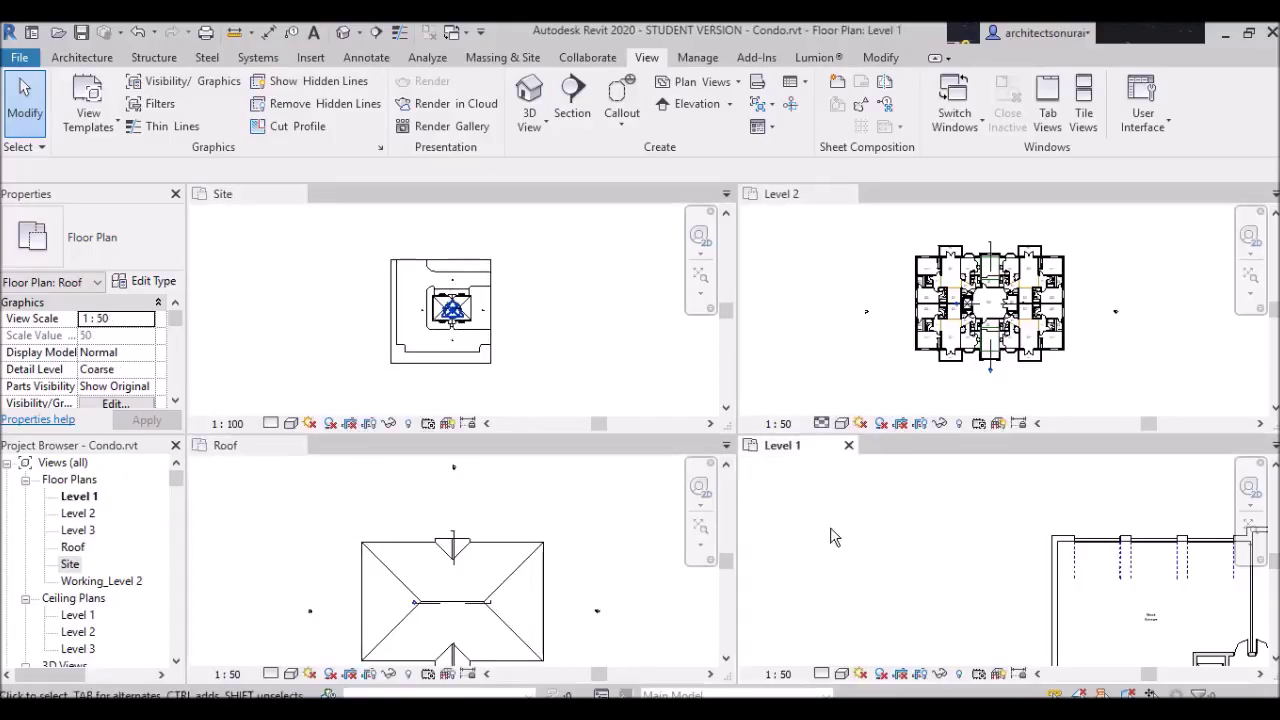
{"action": "scroll", "coordinate": [830, 528], "scroll_direction": "down", "scroll_amount": 1}
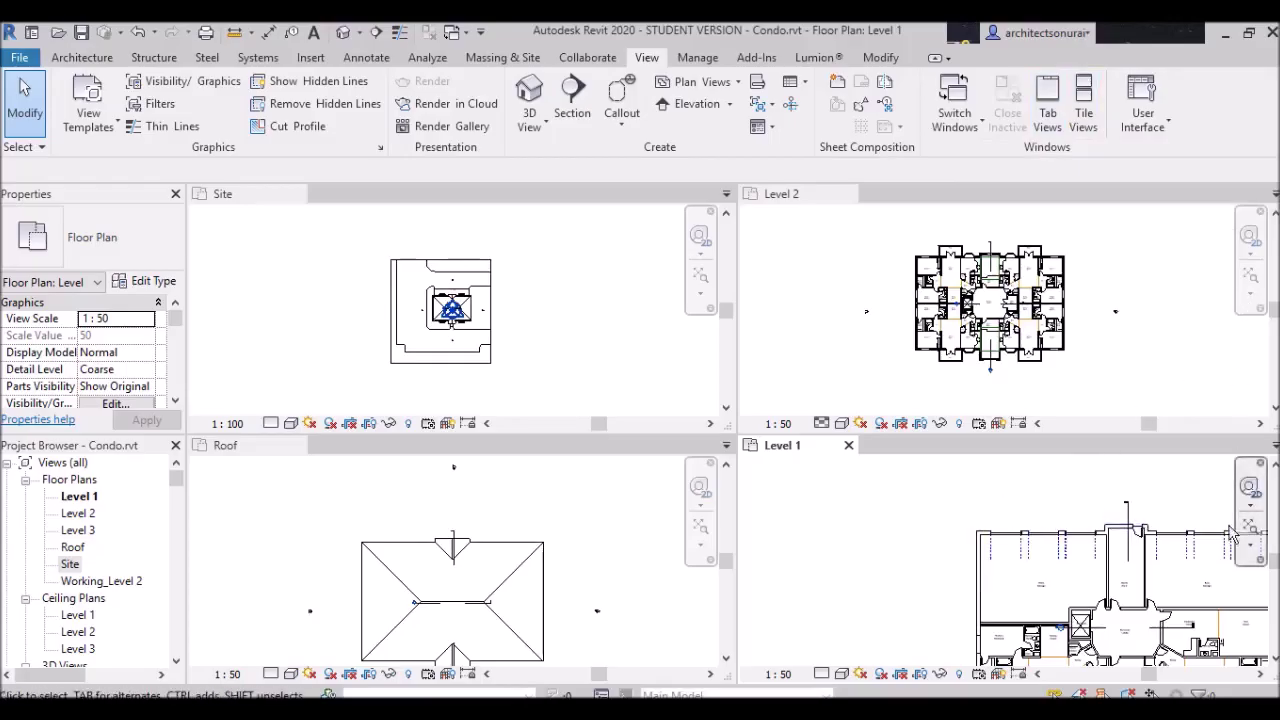
Apply Zoom to Fit on Level 1, then Zoom All to Fit for every plan.
{"action": "left_click", "coordinate": [1253, 552]}
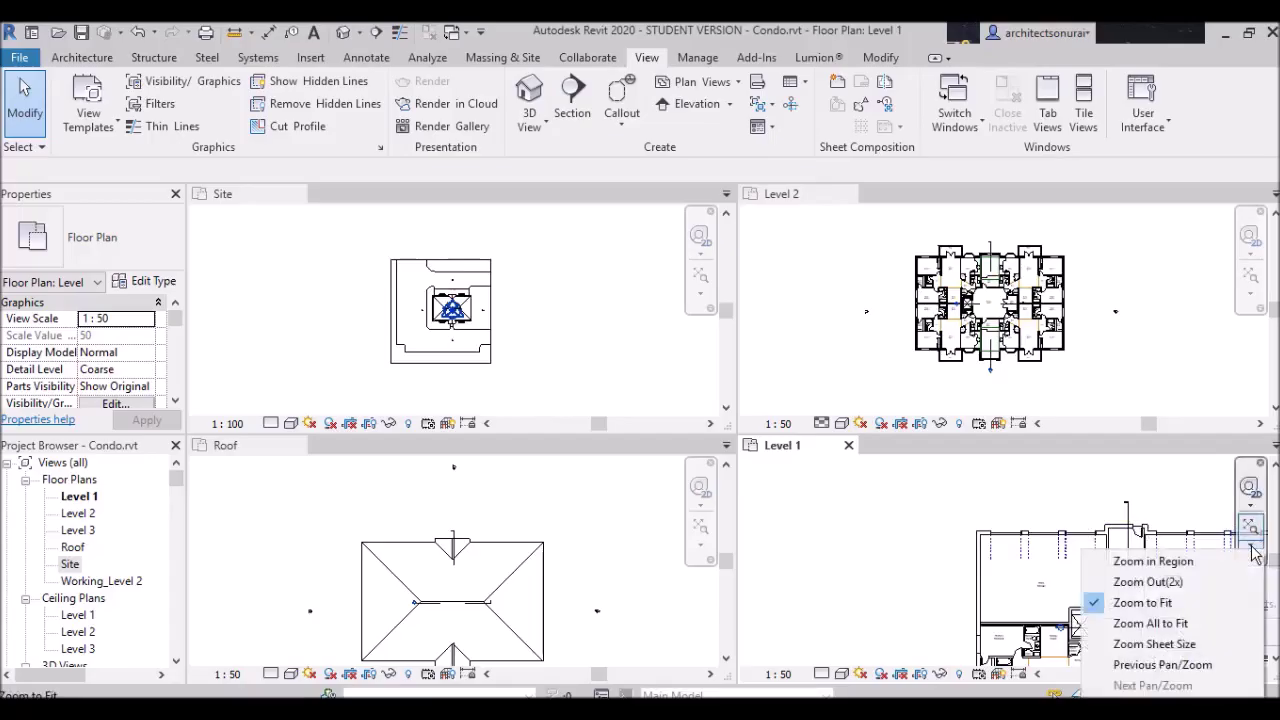
{"action": "left_click", "coordinate": [1143, 602]}
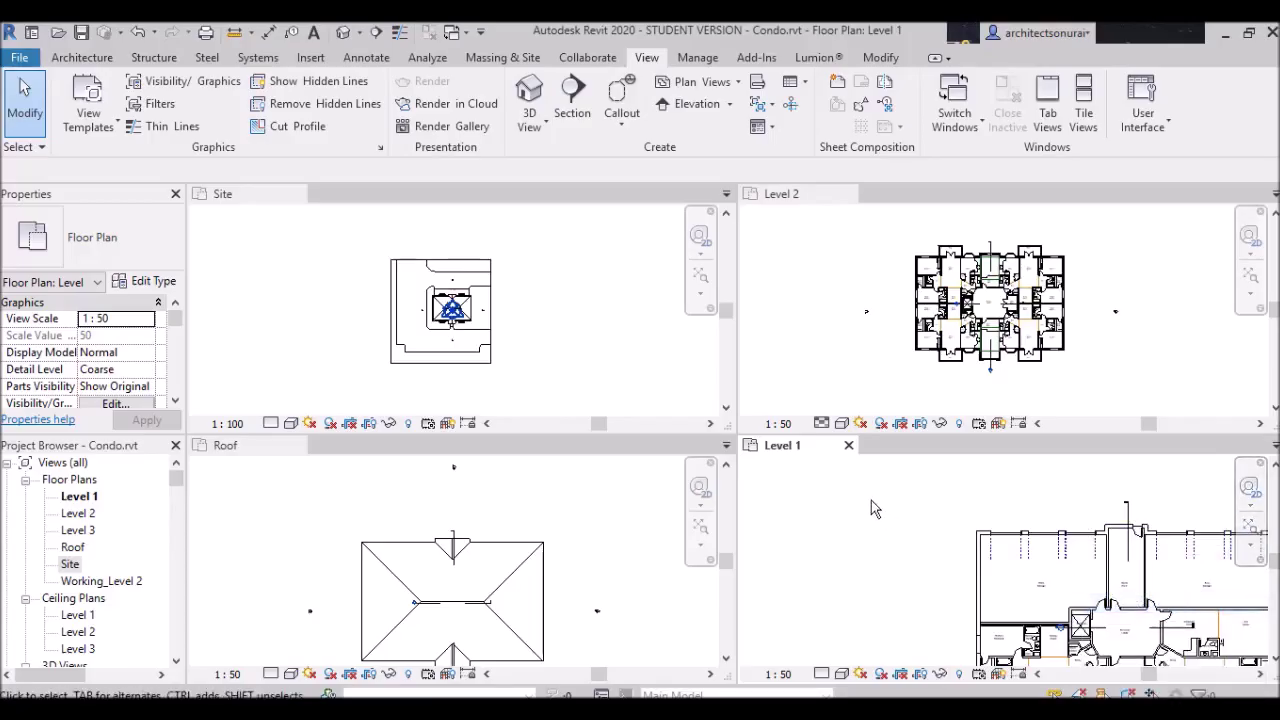
{"action": "left_click", "coordinate": [1250, 544]}
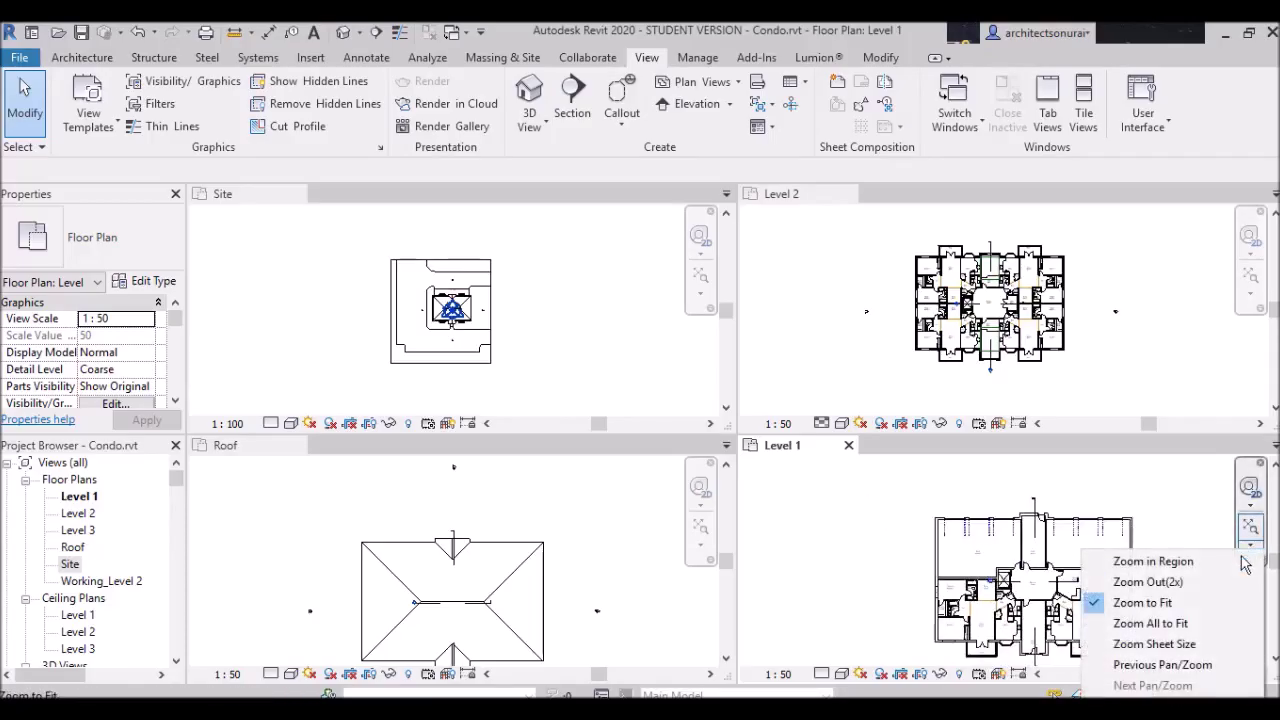
{"action": "left_click", "coordinate": [1170, 623]}
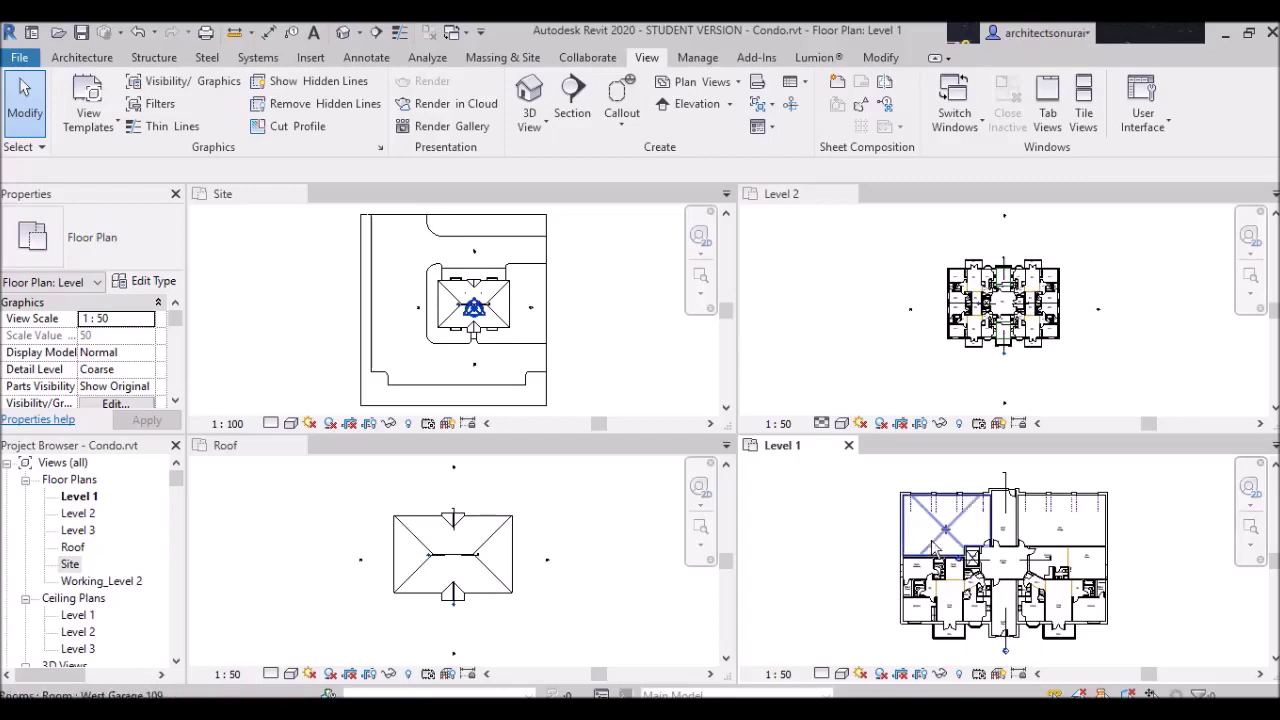
Zoom Level 1 to Sheet Size and switch the plan windows from tiled to Tab Views.
{"action": "left_click", "coordinate": [1245, 546]}
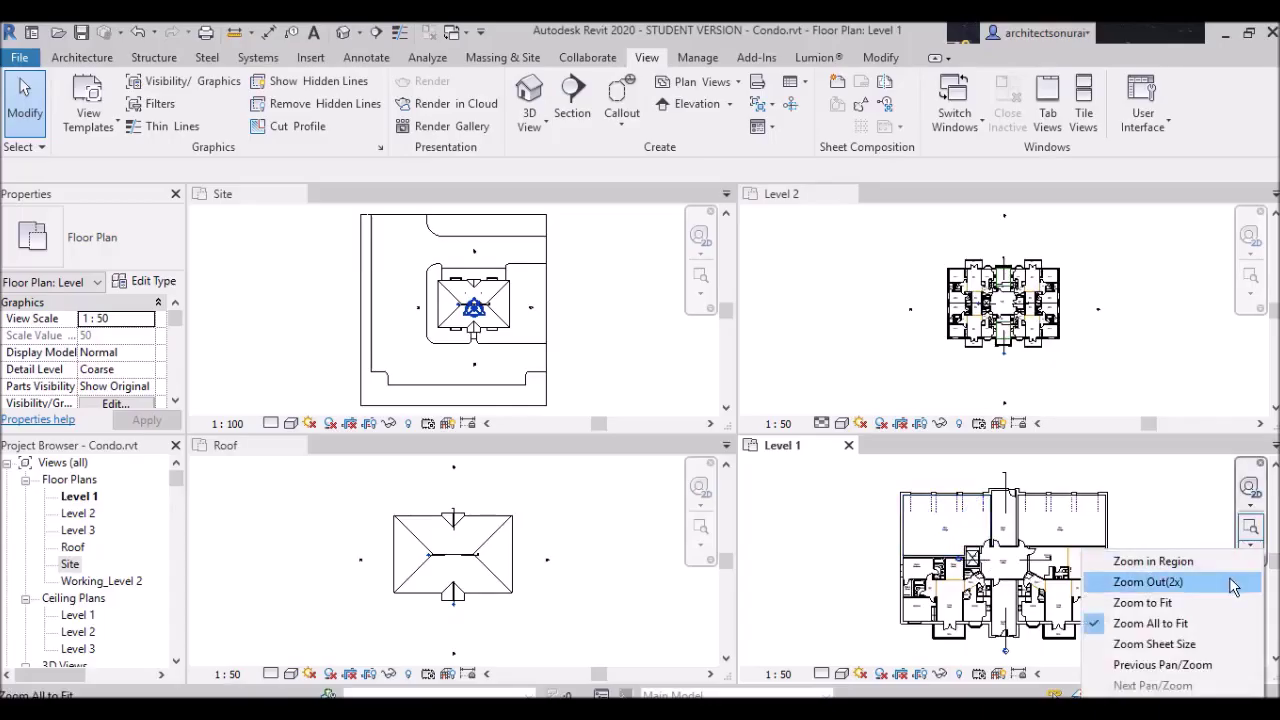
{"action": "left_click", "coordinate": [1193, 645]}
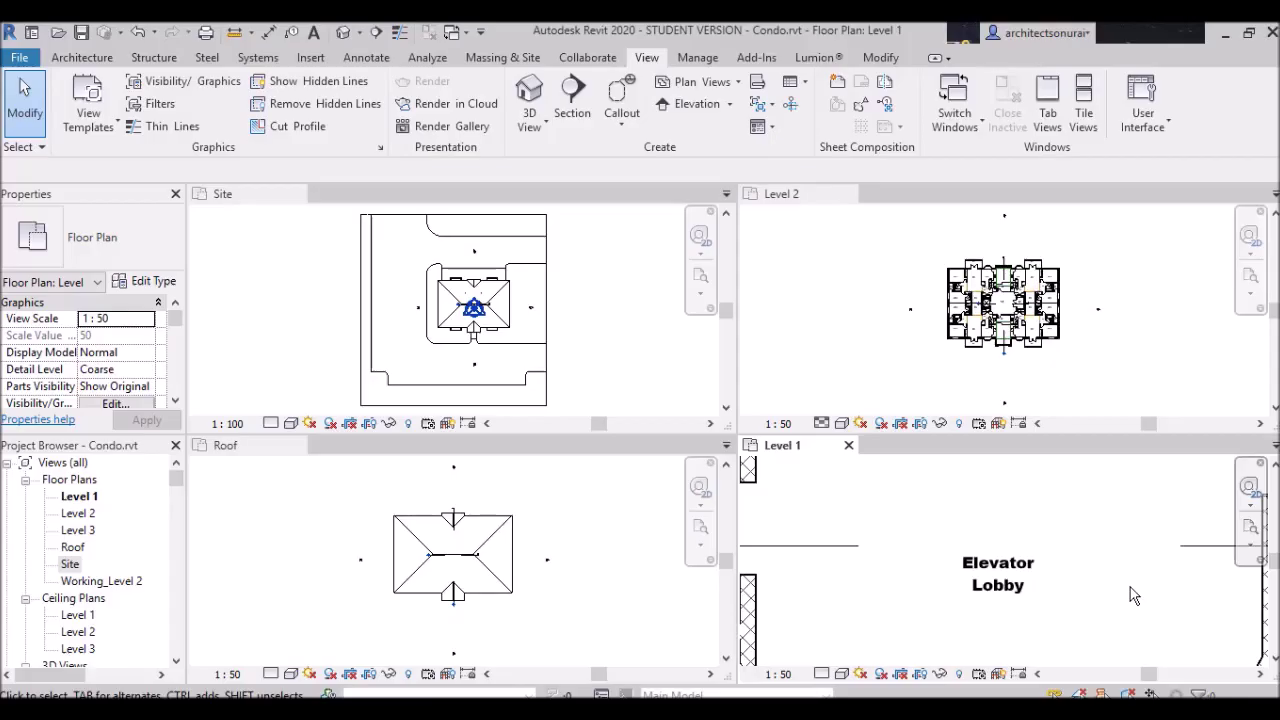
{"action": "left_click", "coordinate": [1249, 546]}
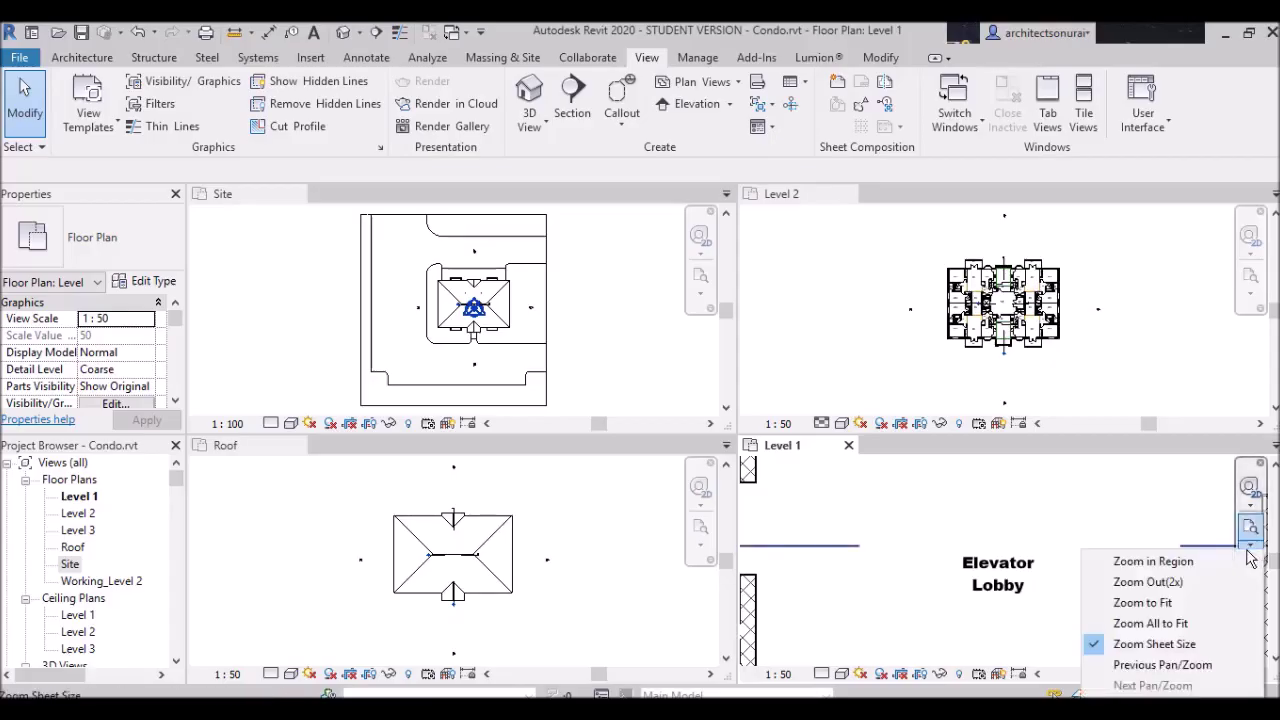
{"action": "left_click", "coordinate": [912, 528]}
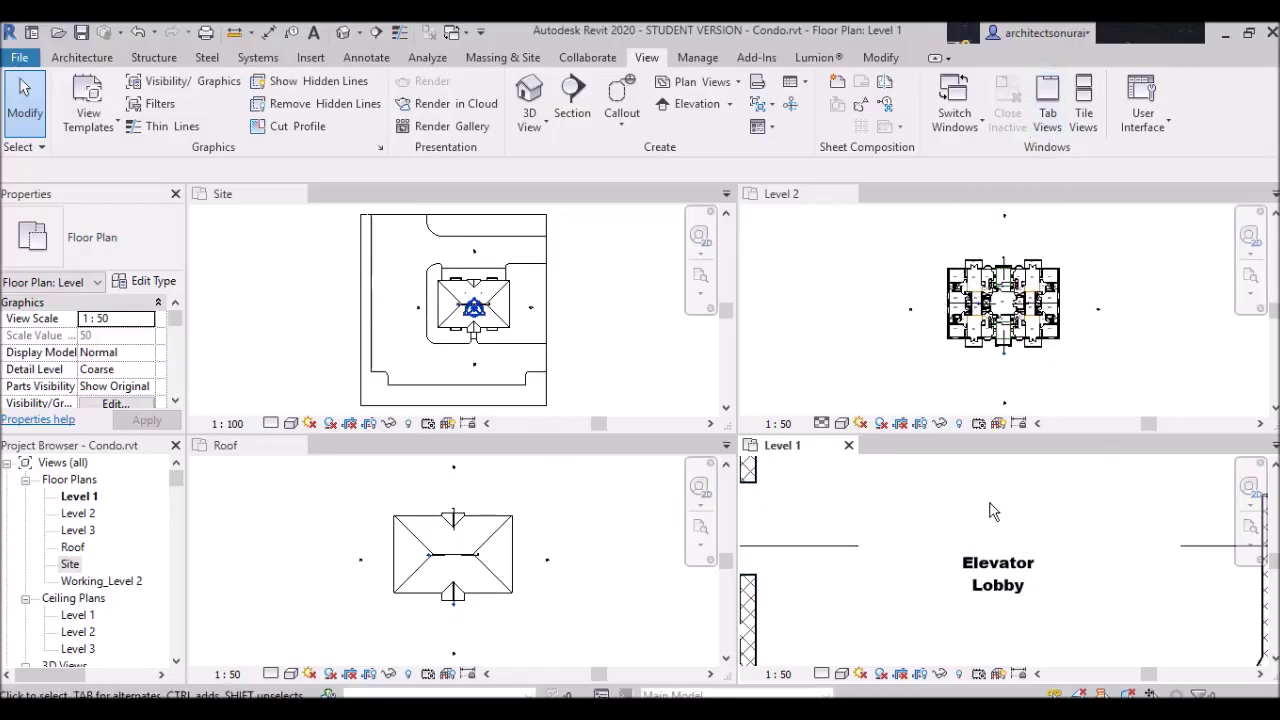
{"action": "left_click", "coordinate": [1047, 100]}
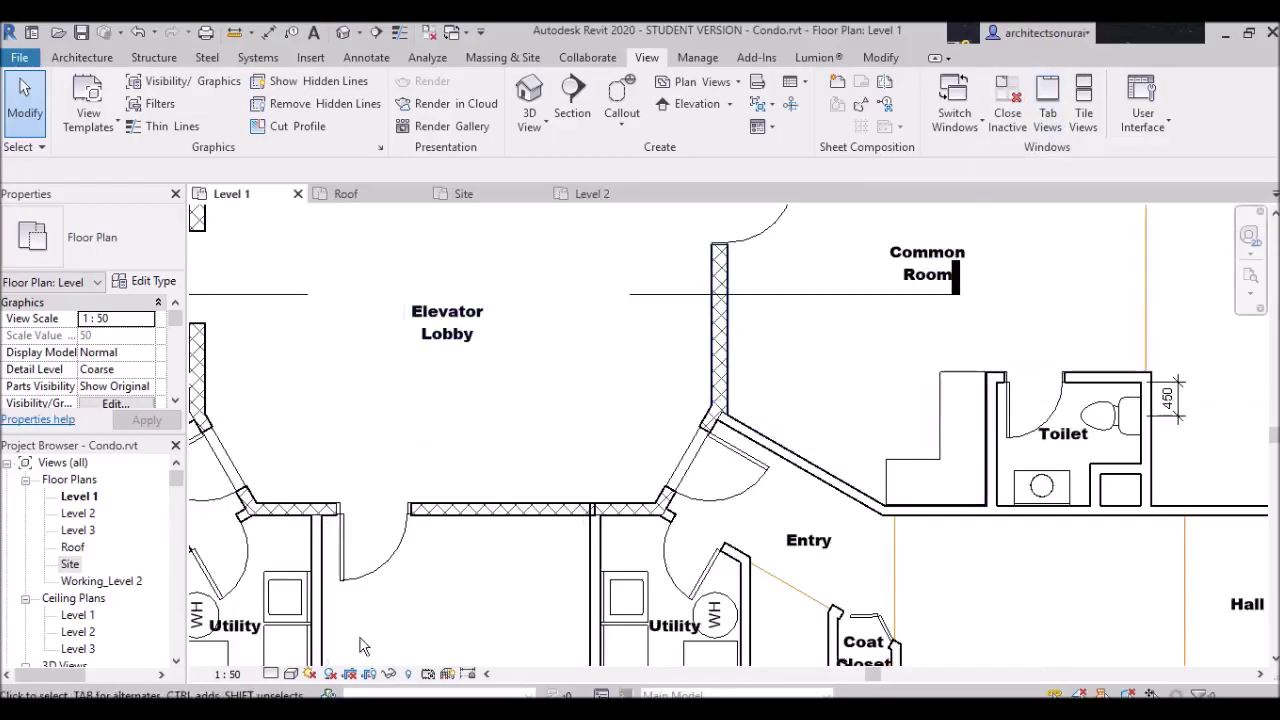
Return Level 1 to its previous pan and zoom with Zoom Previous.
{"action": "left_click", "coordinate": [1250, 294]}
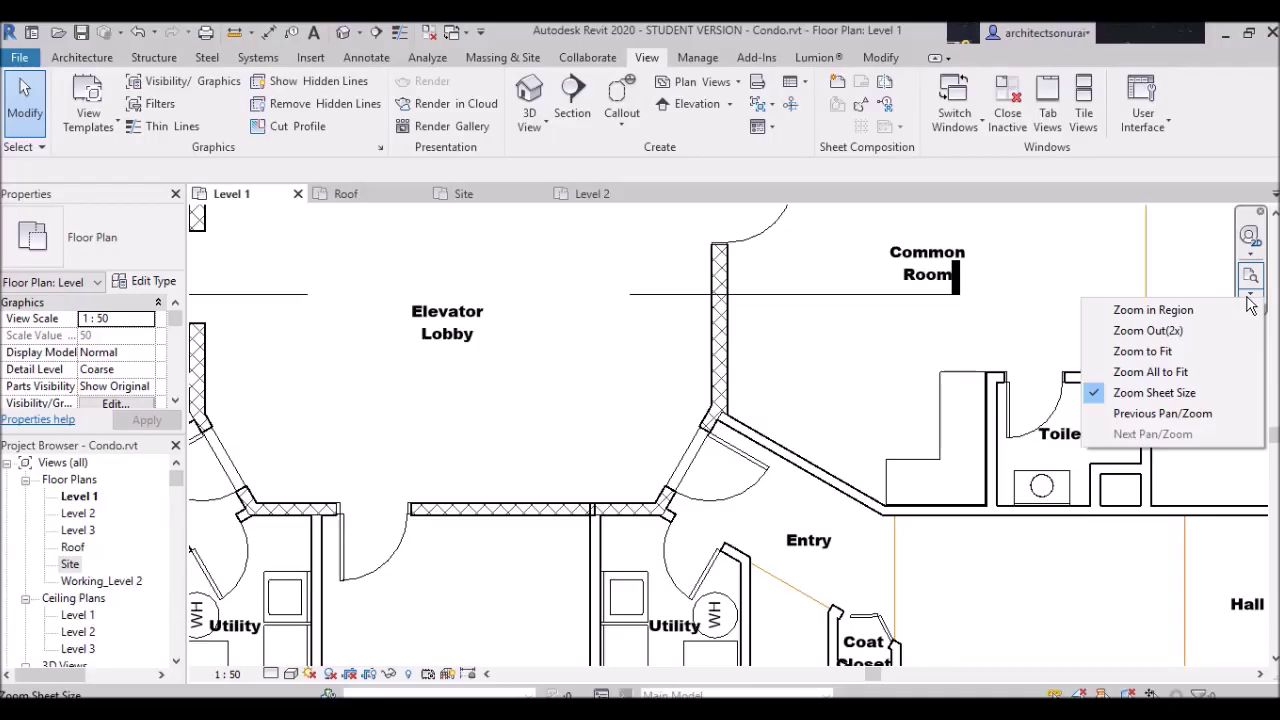
{"action": "left_click", "coordinate": [1210, 416]}
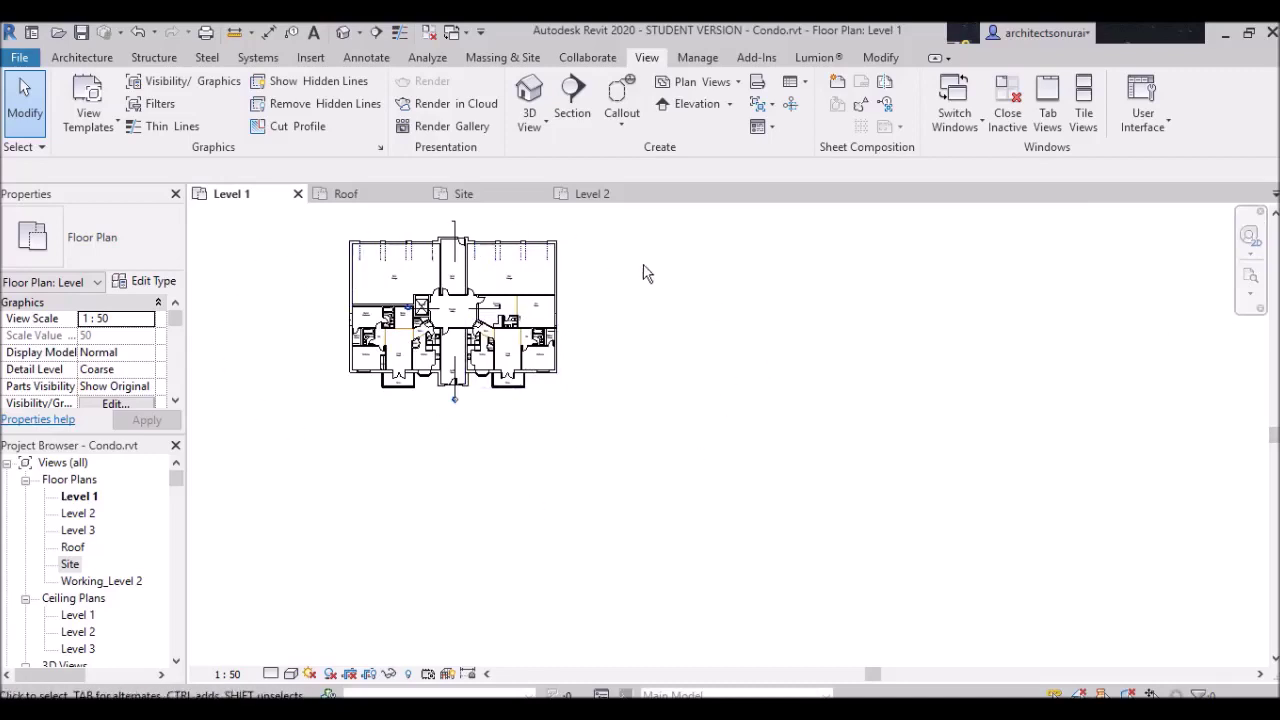
{"action": "scroll", "coordinate": [928, 571], "scroll_direction": "down", "scroll_amount": 1}
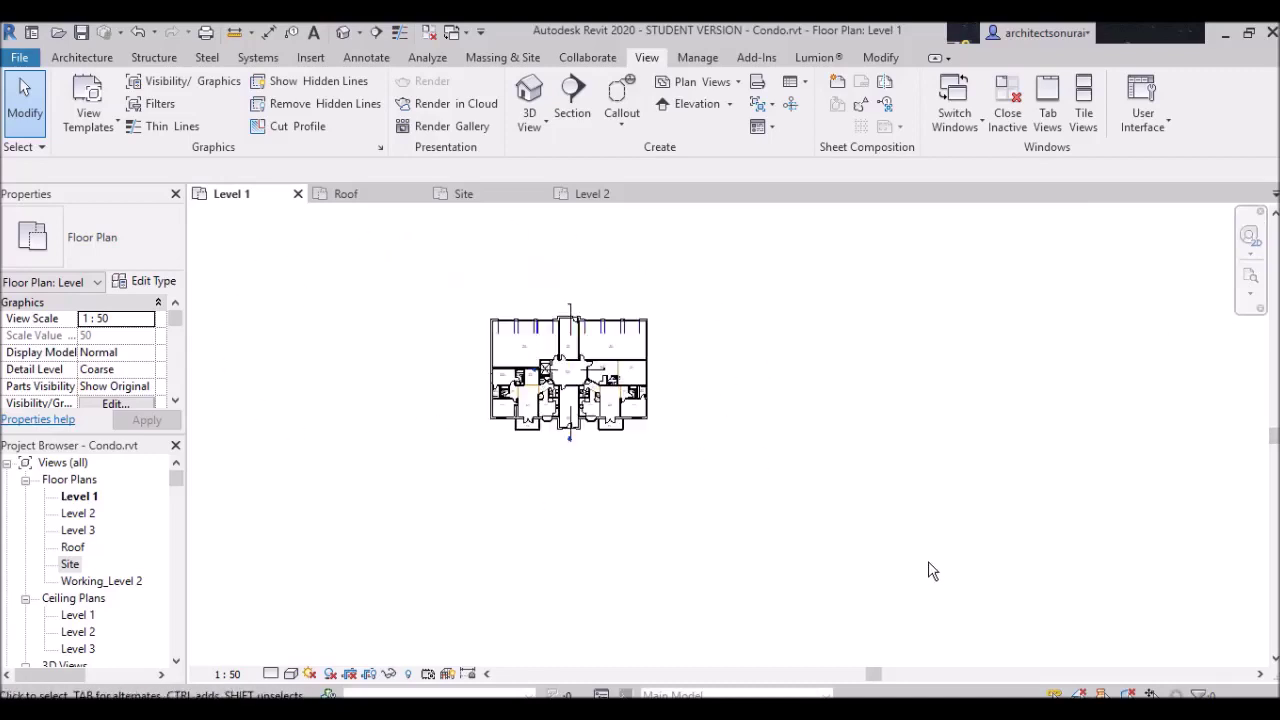
Pan the Level 1 plan toward the centre of the drawing area.
{"action": "left_click", "coordinate": [1251, 255]}
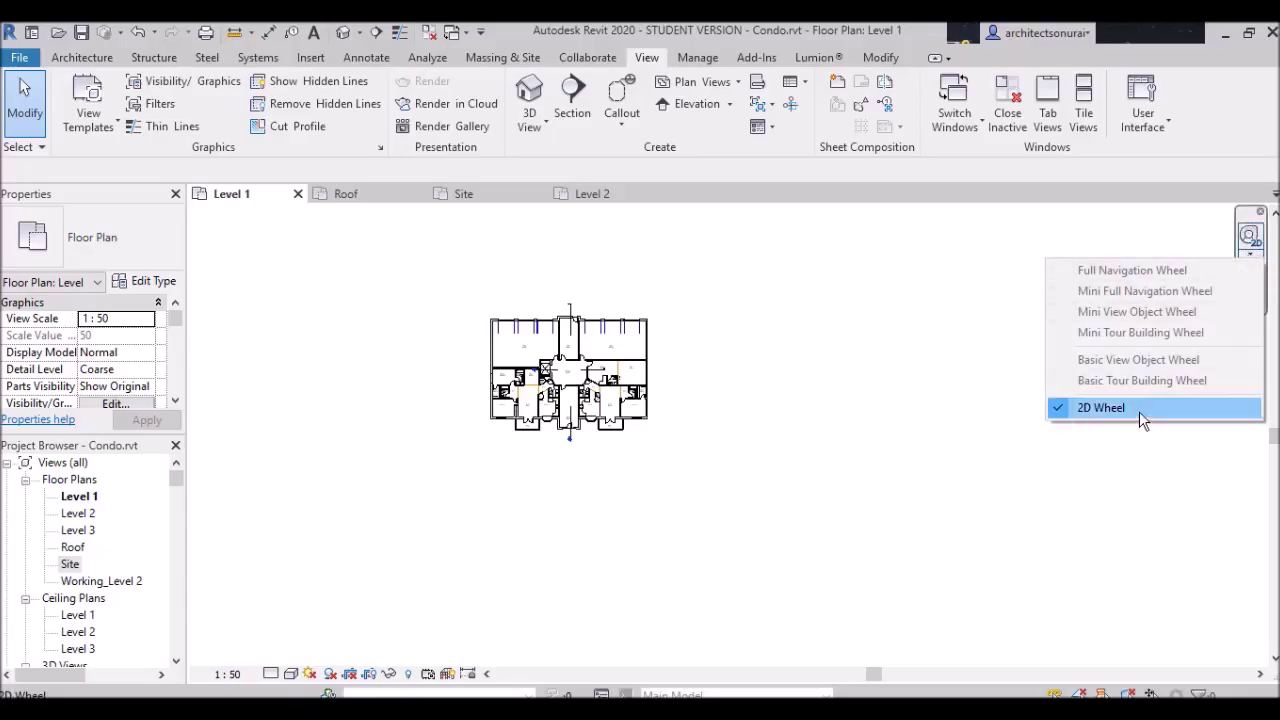
{"action": "left_click", "coordinate": [1040, 497]}
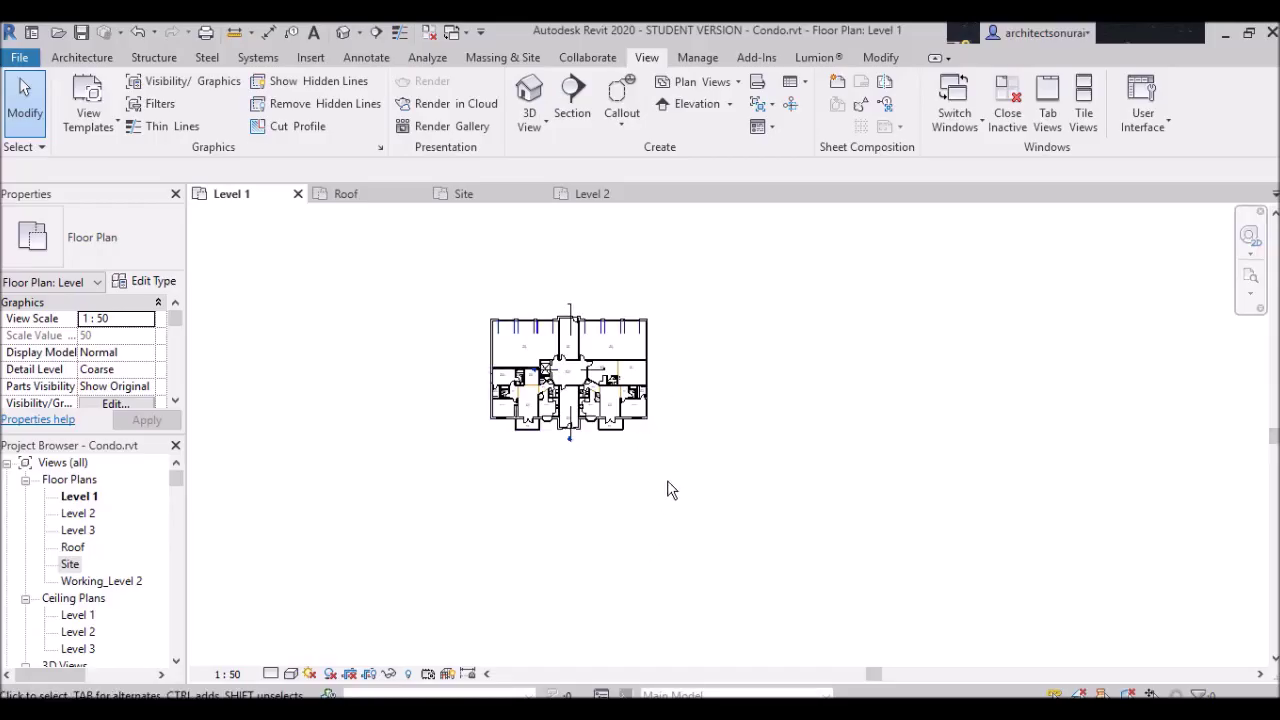
{"action": "middle_click_drag", "start_coordinate": [669, 489], "coordinate": [762, 482]}
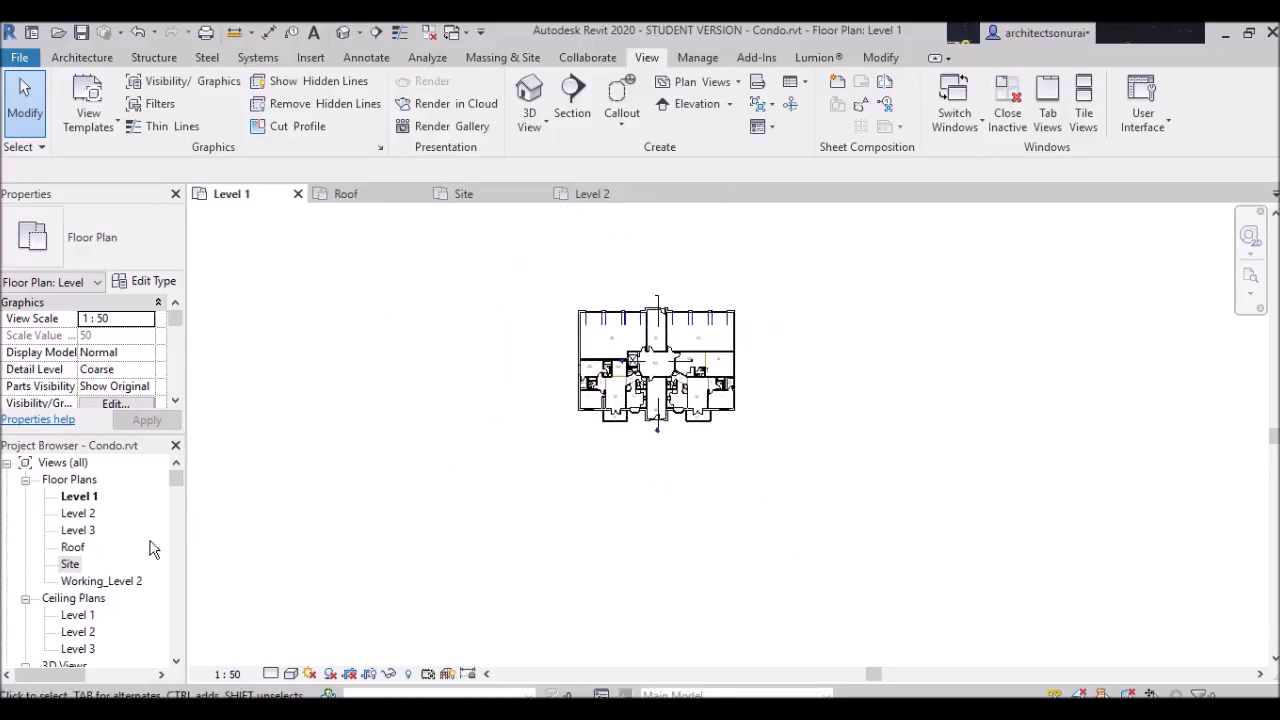
{"action": "scroll", "coordinate": [110, 555], "scroll_direction": "down", "scroll_amount": 5}
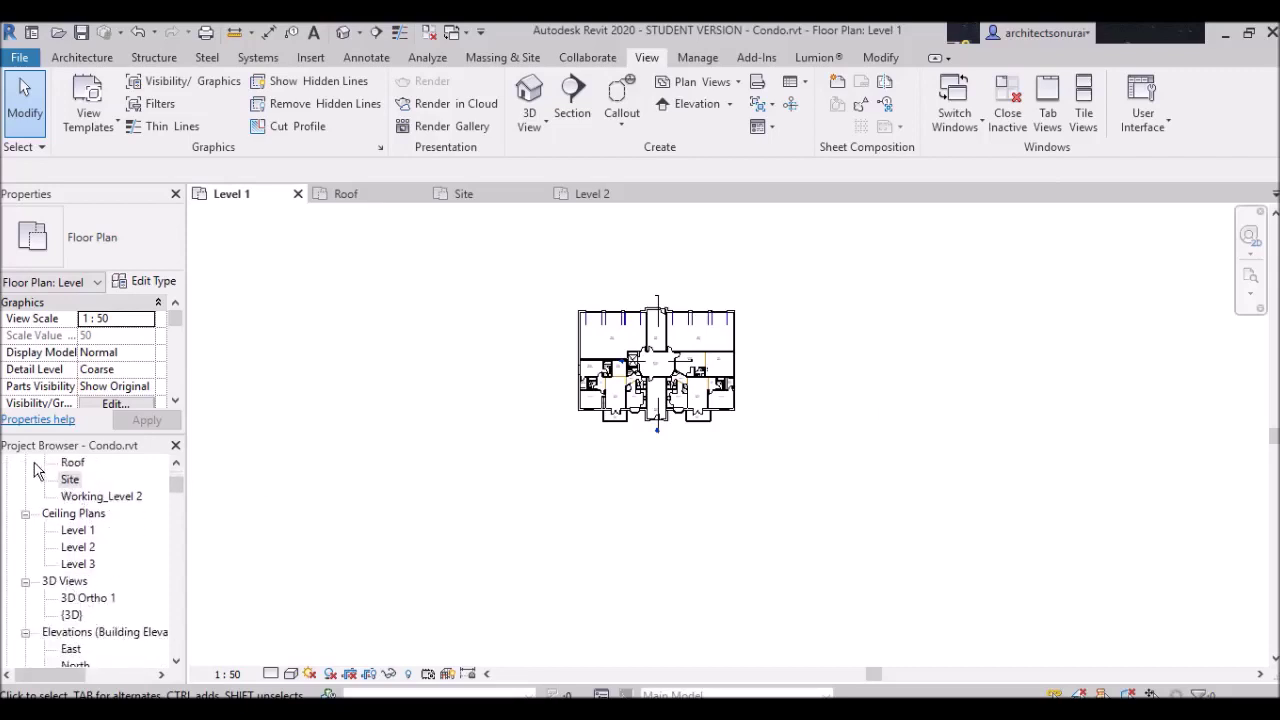
Open the default {3D} view, zoom in on the condo, and bring up the Full Navigation Wheel.
{"action": "double_click", "coordinate": [72, 615]}
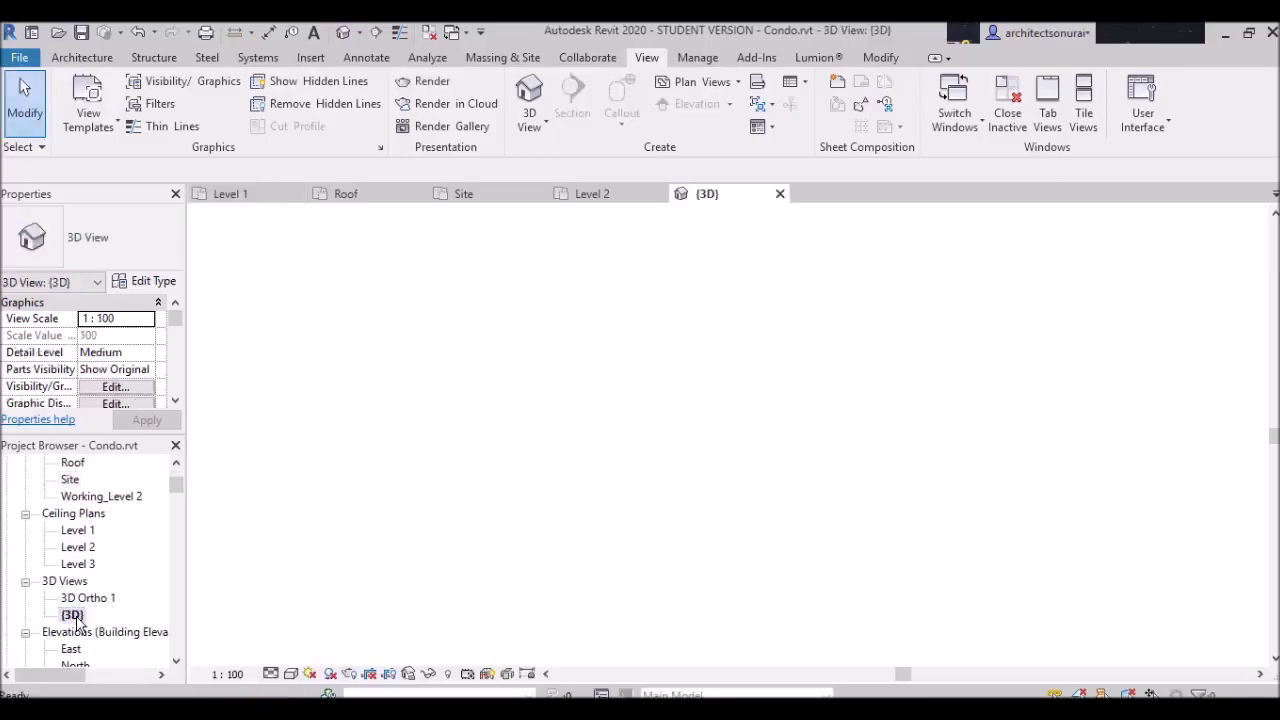
{"action": "scroll", "coordinate": [830, 505], "scroll_direction": "up", "scroll_amount": 6}
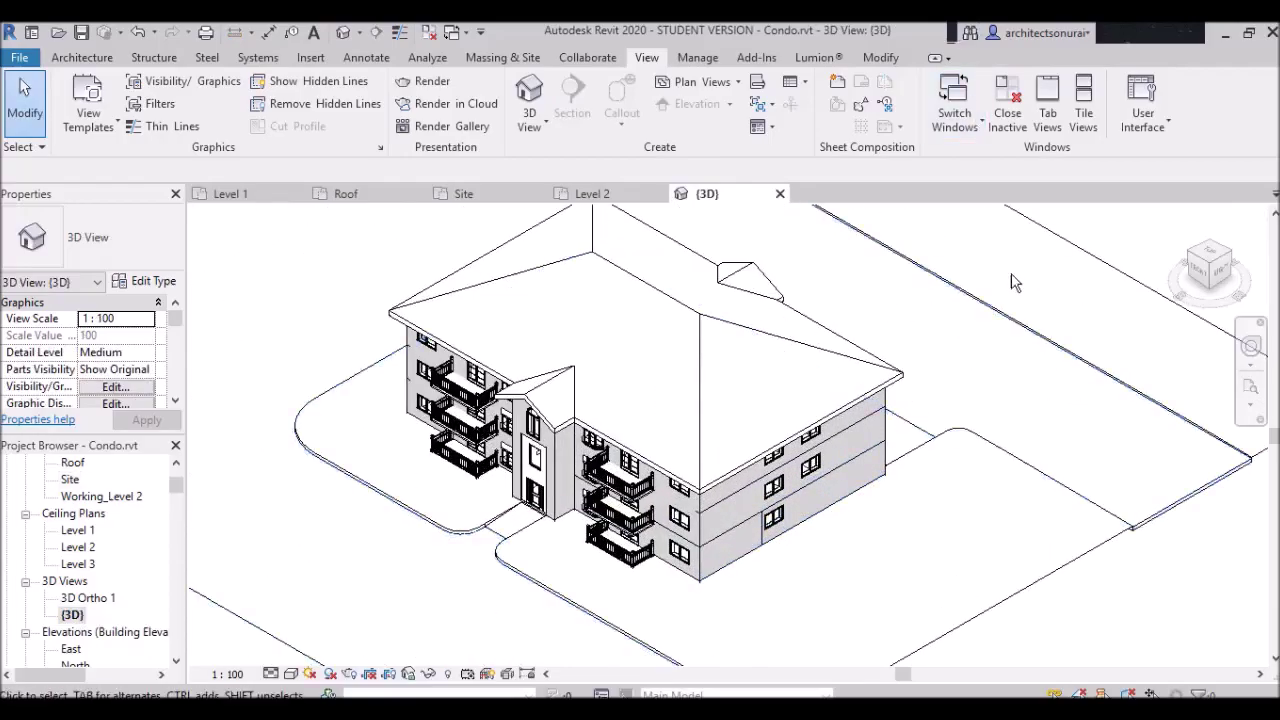
{"action": "left_click", "coordinate": [1251, 347]}
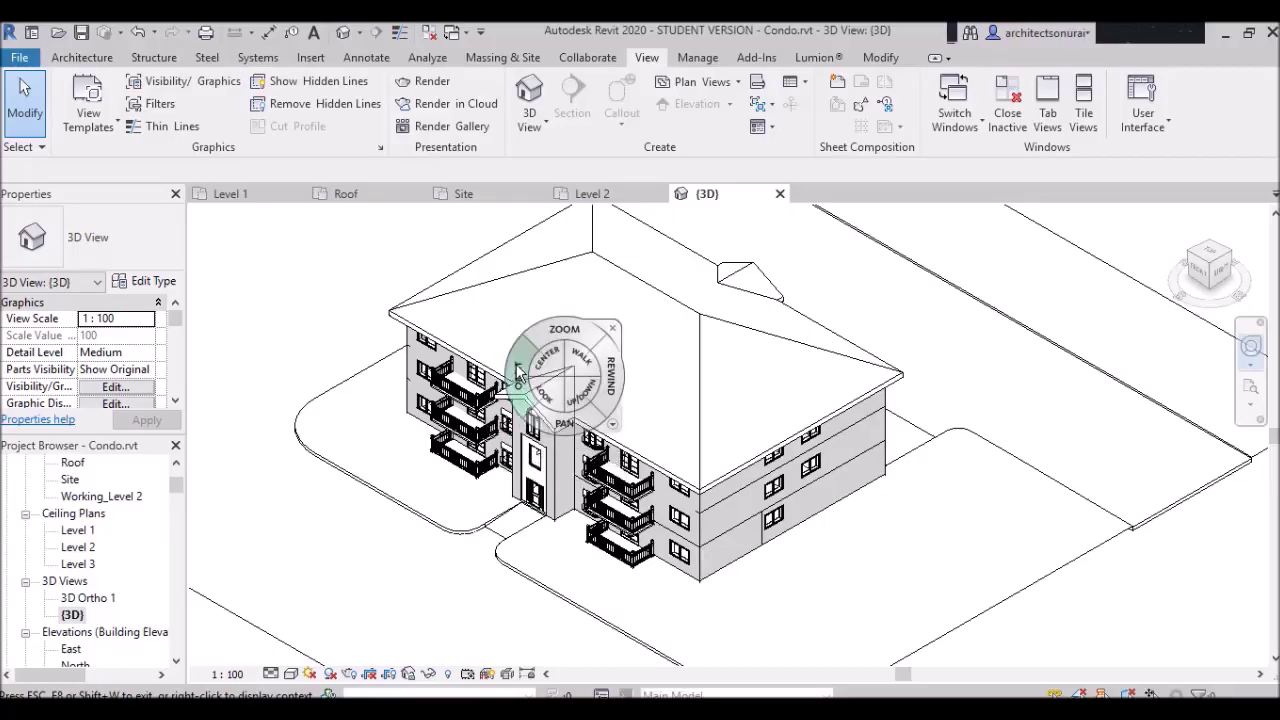
Orbit and pan the condo with the wheel, then rewind to an earlier zoomed-out site view.
{"action": "mouse_move", "coordinate": [505, 324]}
{"action": "left_mouse_down"}
{"action": "mouse_move", "coordinate": [507, 290]}
{"action": "mouse_move", "coordinate": [540, 350]}
{"action": "mouse_move", "coordinate": [530, 390]}
{"action": "mouse_move", "coordinate": [502, 407]}
{"action": "mouse_move", "coordinate": [621, 374]}
{"action": "mouse_move", "coordinate": [660, 400]}
{"action": "mouse_move", "coordinate": [750, 385]}
{"action": "mouse_move", "coordinate": [500, 358]}
{"action": "mouse_move", "coordinate": [781, 405]}
{"action": "mouse_move", "coordinate": [571, 434]}
{"action": "mouse_move", "coordinate": [486, 400]}
{"action": "mouse_move", "coordinate": [540, 320]}
{"action": "mouse_move", "coordinate": [720, 322]}
{"action": "mouse_move", "coordinate": [829, 340]}
{"action": "mouse_move", "coordinate": [757, 414]}
{"action": "mouse_move", "coordinate": [540, 418]}
{"action": "mouse_move", "coordinate": [548, 323]}
{"action": "left_mouse_up"}
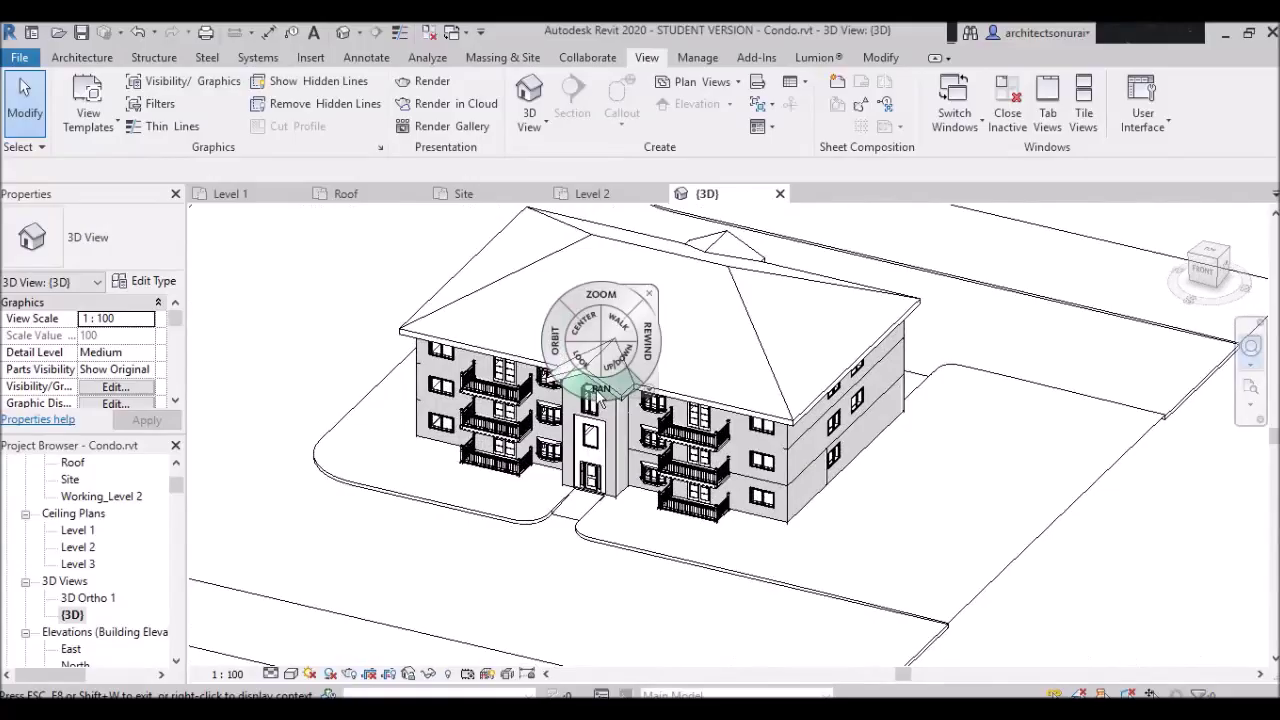
{"action": "left_click_drag", "start_coordinate": [608, 412], "coordinate": [336, 415]}
{"action": "left_click_drag", "start_coordinate": [928, 333], "coordinate": [722, 420]}
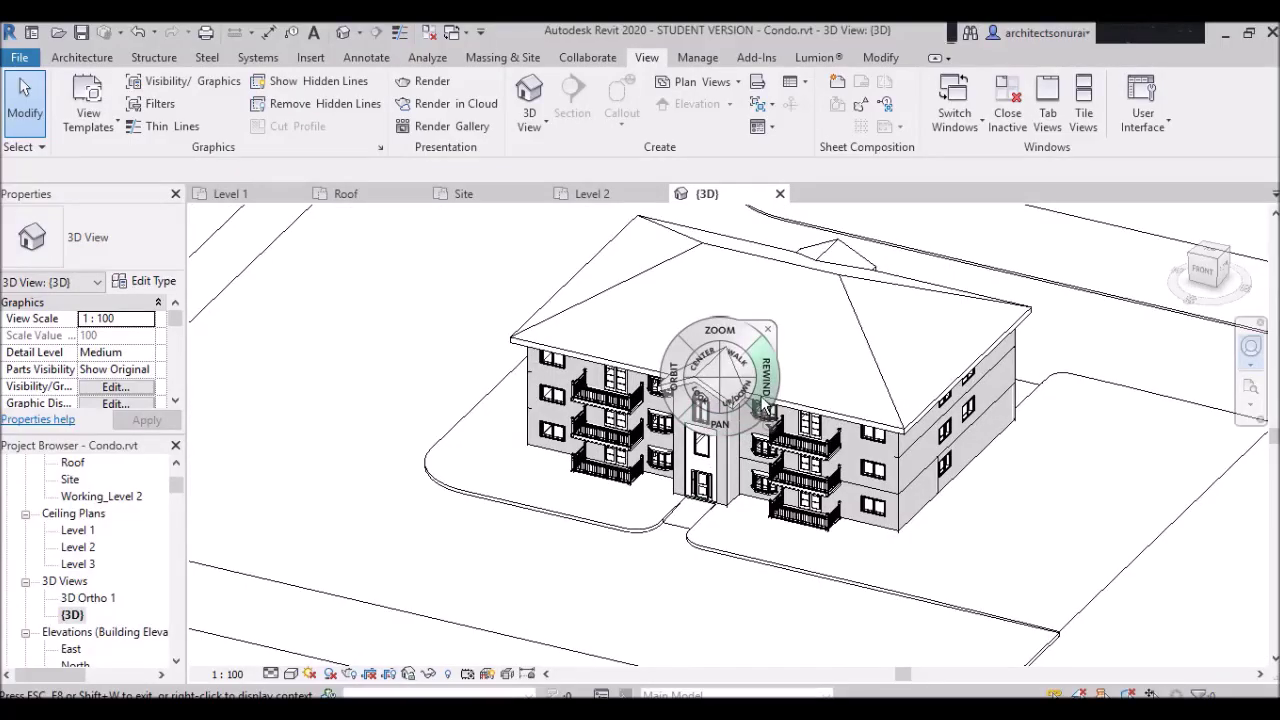
{"action": "left_click_drag", "start_coordinate": [767, 390], "coordinate": [764, 381]}
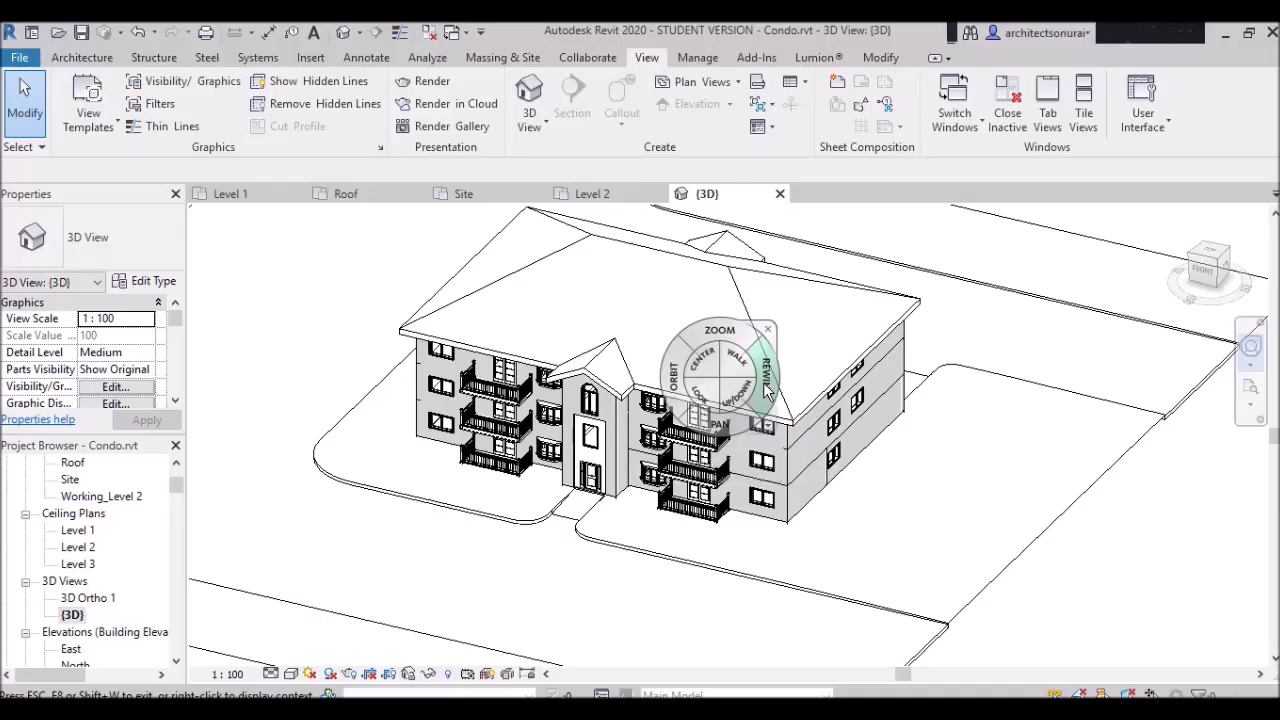
{"action": "left_click_drag", "start_coordinate": [763, 382], "coordinate": [766, 390]}
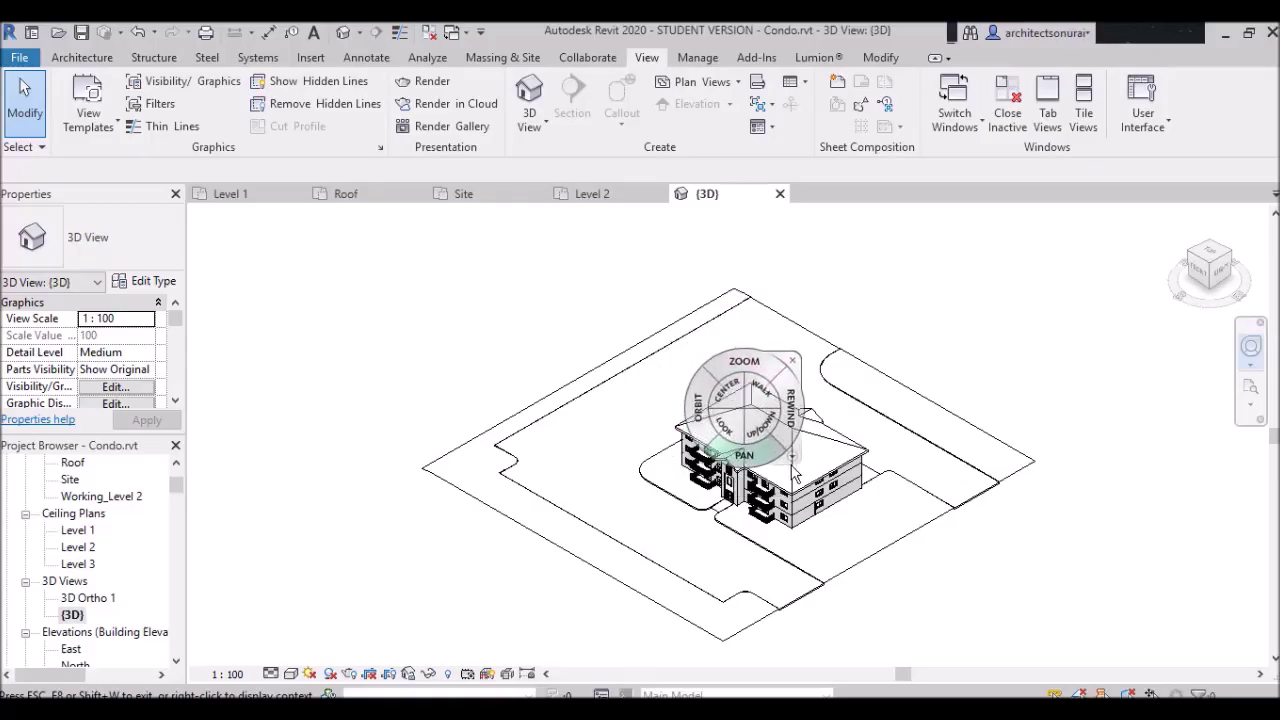
Zoom in on the condo and set the CENTER pivot point on its roof.
{"action": "key", "text": "Escape"}
{"action": "scroll", "coordinate": [785, 470], "scroll_direction": "up", "scroll_amount": 1}
{"action": "scroll", "coordinate": [785, 468], "scroll_direction": "up", "scroll_amount": 3}
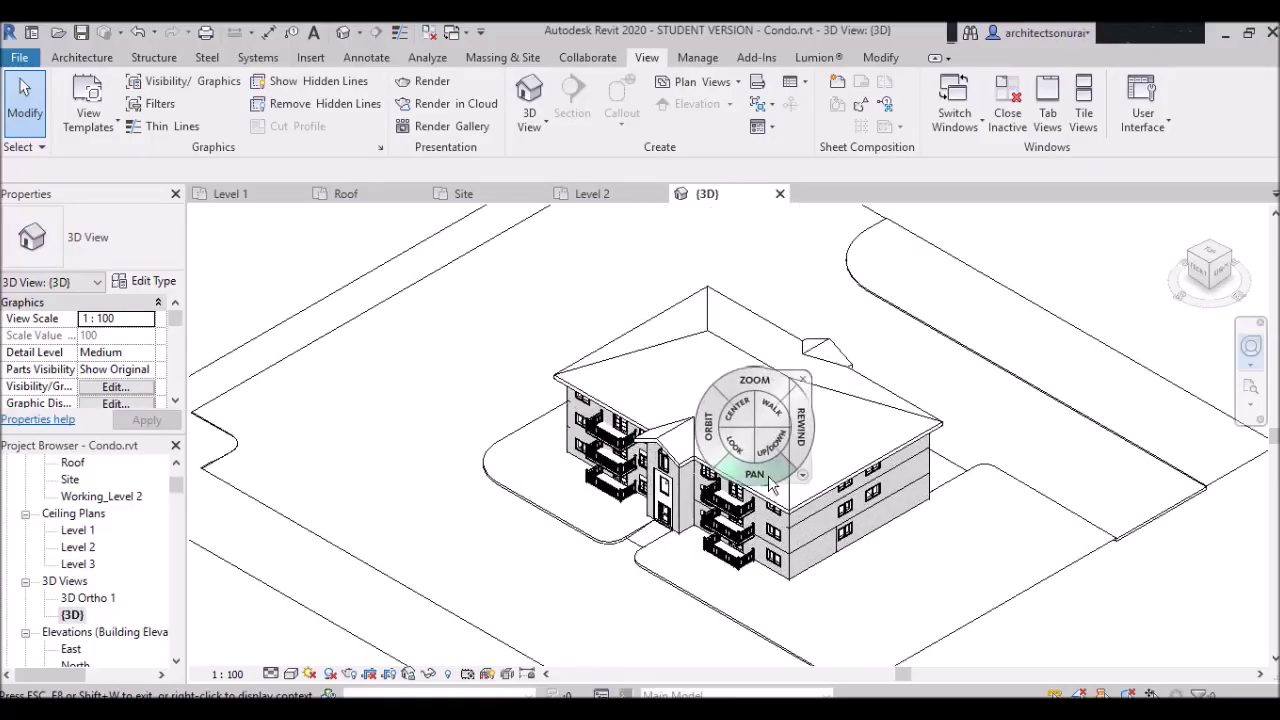
{"action": "left_click", "coordinate": [737, 413]}
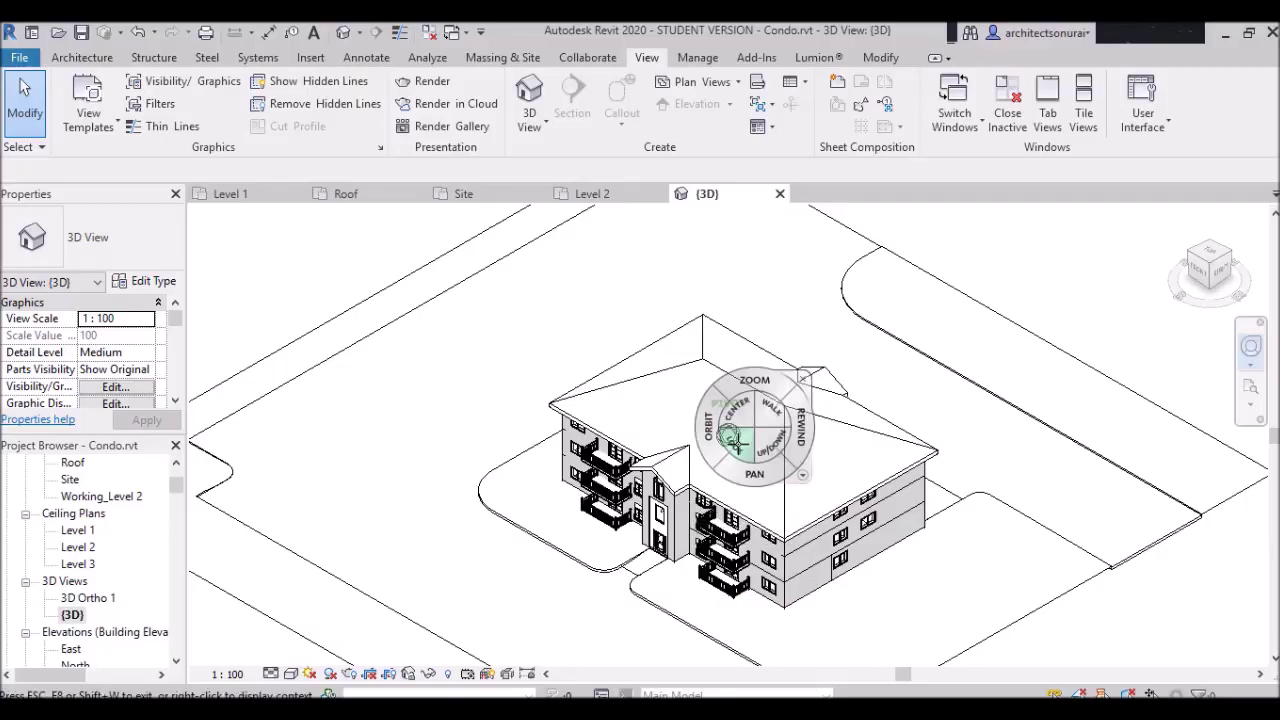
Pan the view up slightly and bring the Full Navigation Wheel back.
{"action": "mouse_move", "coordinate": [740, 468]}
{"action": "left_mouse_down"}
{"action": "mouse_move", "coordinate": [714, 492]}
{"action": "mouse_move", "coordinate": [731, 418]}
{"action": "mouse_move", "coordinate": [741, 484]}
{"action": "mouse_move", "coordinate": [737, 401]}
{"action": "mouse_move", "coordinate": [734, 475]}
{"action": "mouse_move", "coordinate": [735, 447]}
{"action": "mouse_move", "coordinate": [740, 498]}
{"action": "mouse_move", "coordinate": [760, 498]}
{"action": "mouse_move", "coordinate": [703, 491]}
{"action": "mouse_move", "coordinate": [663, 525]}
{"action": "mouse_move", "coordinate": [722, 440]}
{"action": "left_mouse_up"}
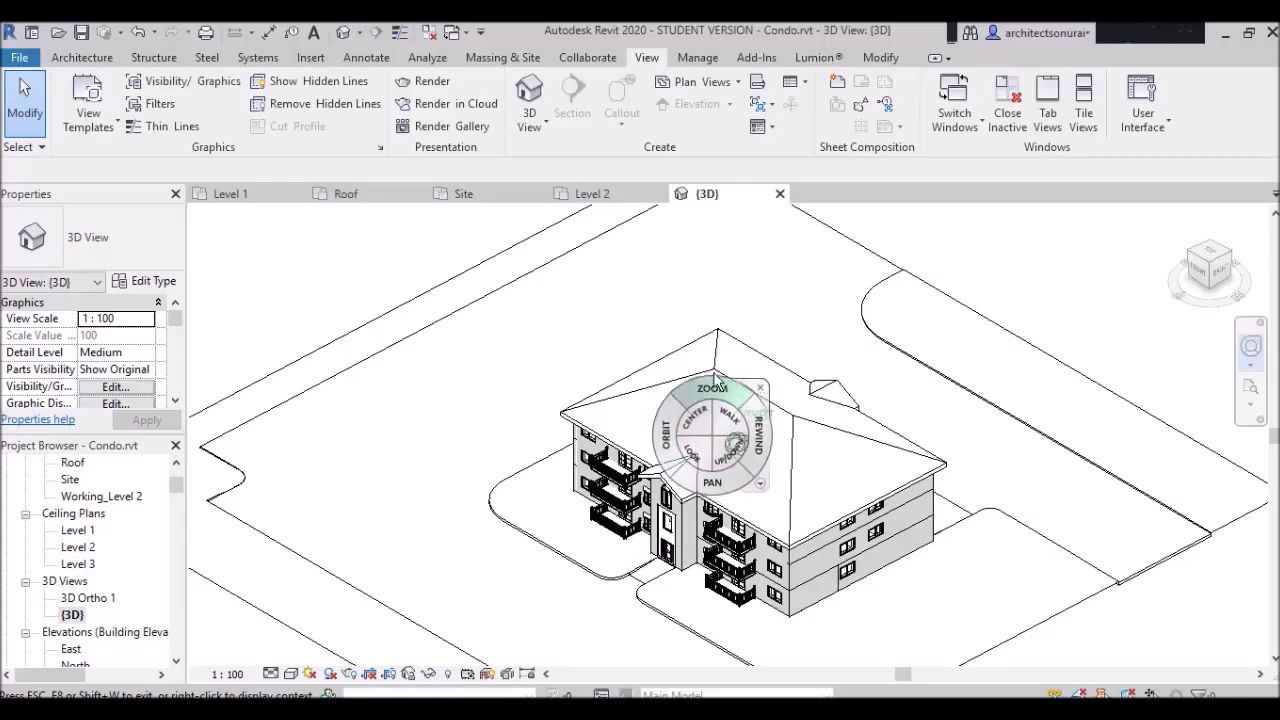
{"action": "left_click", "coordinate": [785, 380]}
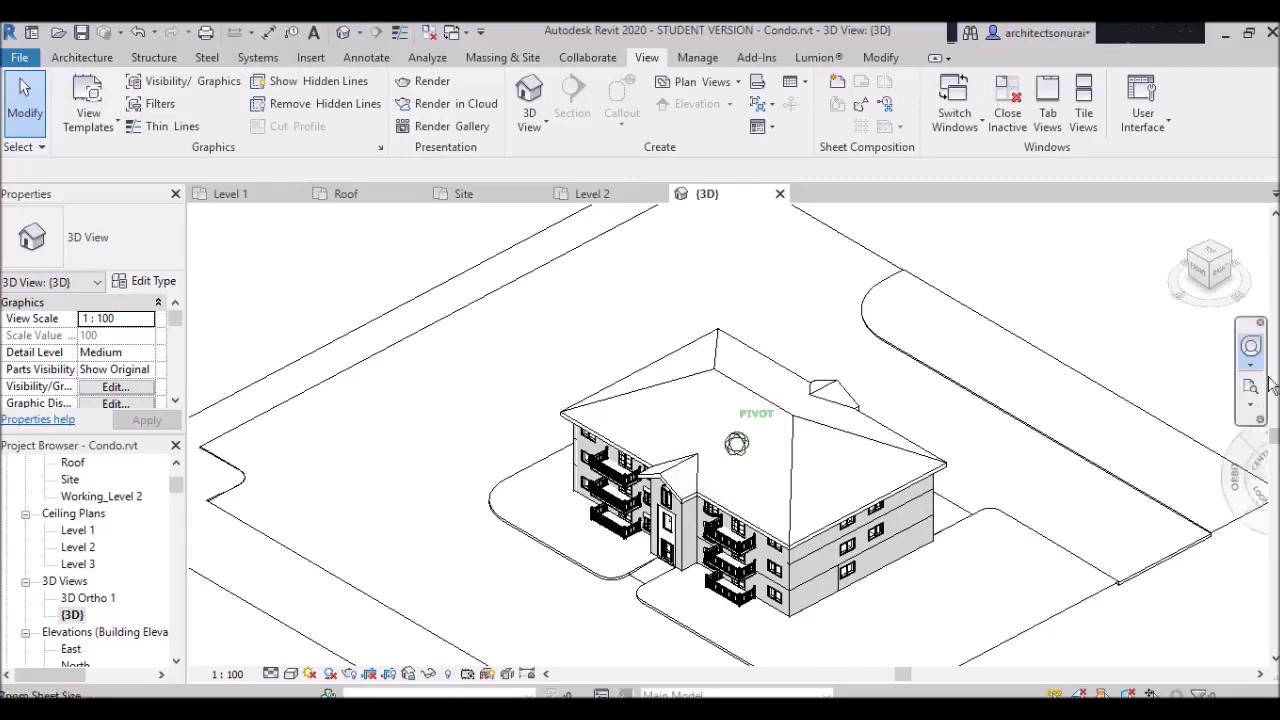
{"action": "left_click", "coordinate": [1250, 348]}
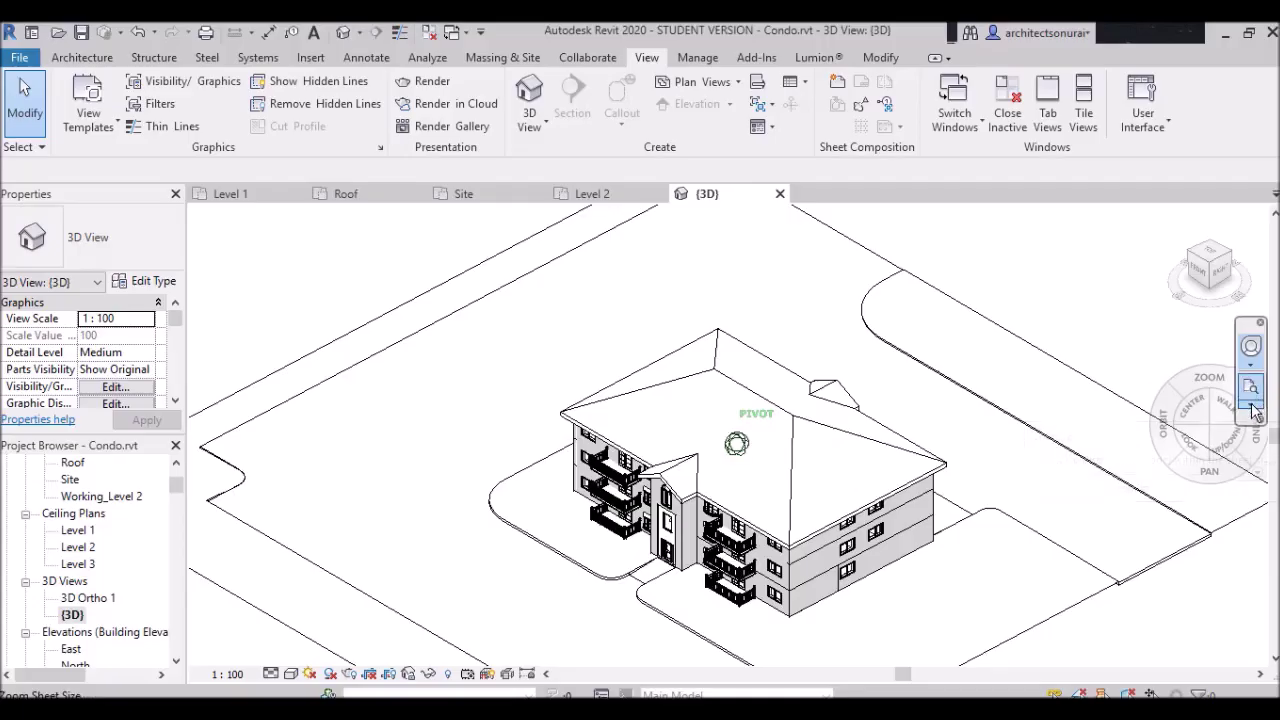
Bring up the Full Navigation Wheel in the condo's 3D view, then close it with Esc.
{"action": "left_click", "coordinate": [1249, 350]}
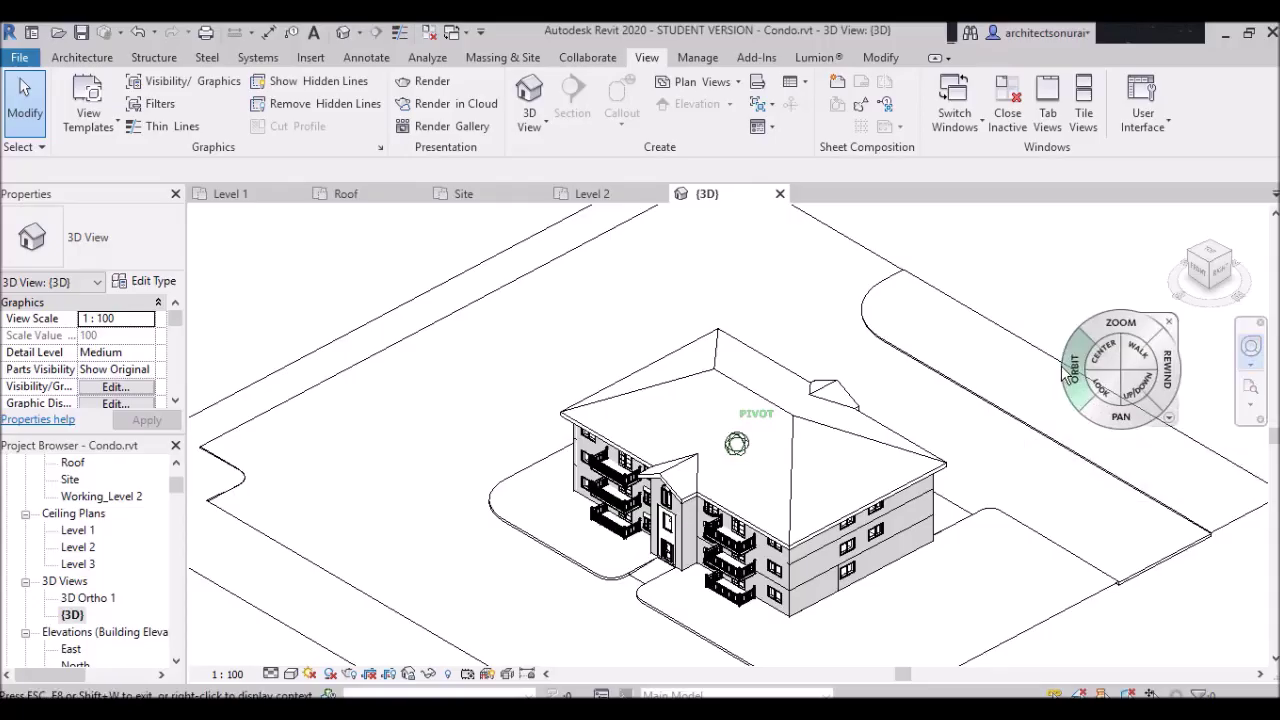
{"action": "key", "text": "Escape"}
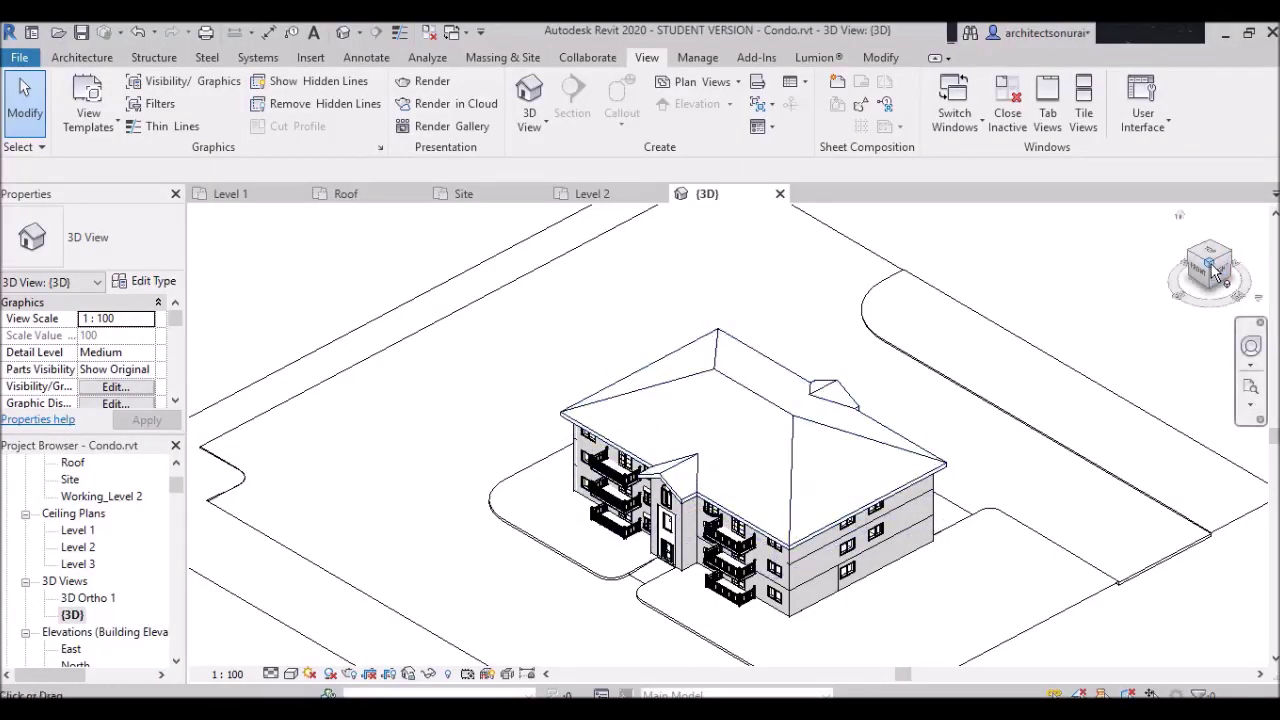
Orbit around the roof, snap to the ViewCube's BACK face, then return to Home.
{"action": "mouse_move", "coordinate": [1213, 270]}
{"action": "left_mouse_down"}
{"action": "mouse_move", "coordinate": [1150, 270]}
{"action": "mouse_move", "coordinate": [1150, 240]}
{"action": "mouse_move", "coordinate": [1170, 270]}
{"action": "mouse_move", "coordinate": [1170, 325]}
{"action": "mouse_move", "coordinate": [1175, 290]}
{"action": "mouse_move", "coordinate": [1145, 290]}
{"action": "mouse_move", "coordinate": [1140, 325]}
{"action": "mouse_move", "coordinate": [1155, 275]}
{"action": "mouse_move", "coordinate": [1135, 280]}
{"action": "mouse_move", "coordinate": [1140, 300]}
{"action": "mouse_move", "coordinate": [1155, 265]}
{"action": "mouse_move", "coordinate": [1138, 295]}
{"action": "mouse_move", "coordinate": [1152, 272]}
{"action": "mouse_move", "coordinate": [1230, 300]}
{"action": "left_mouse_up"}
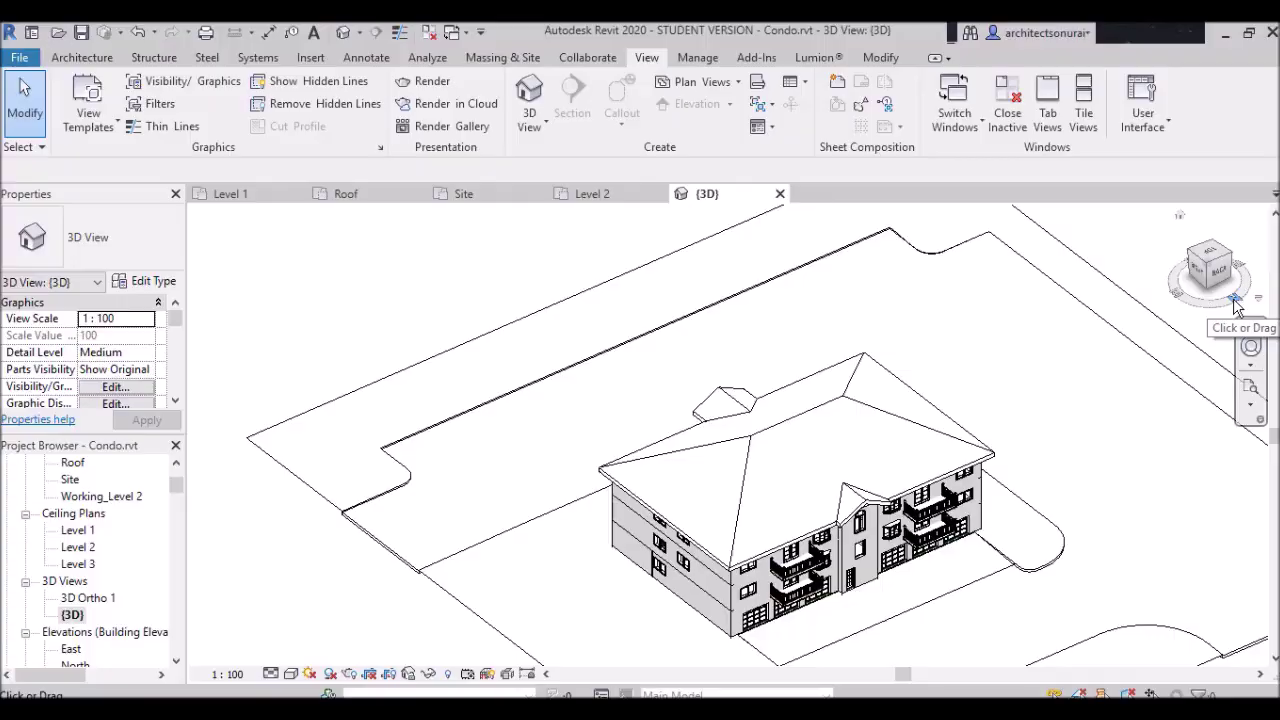
{"action": "left_click", "coordinate": [1236, 305]}
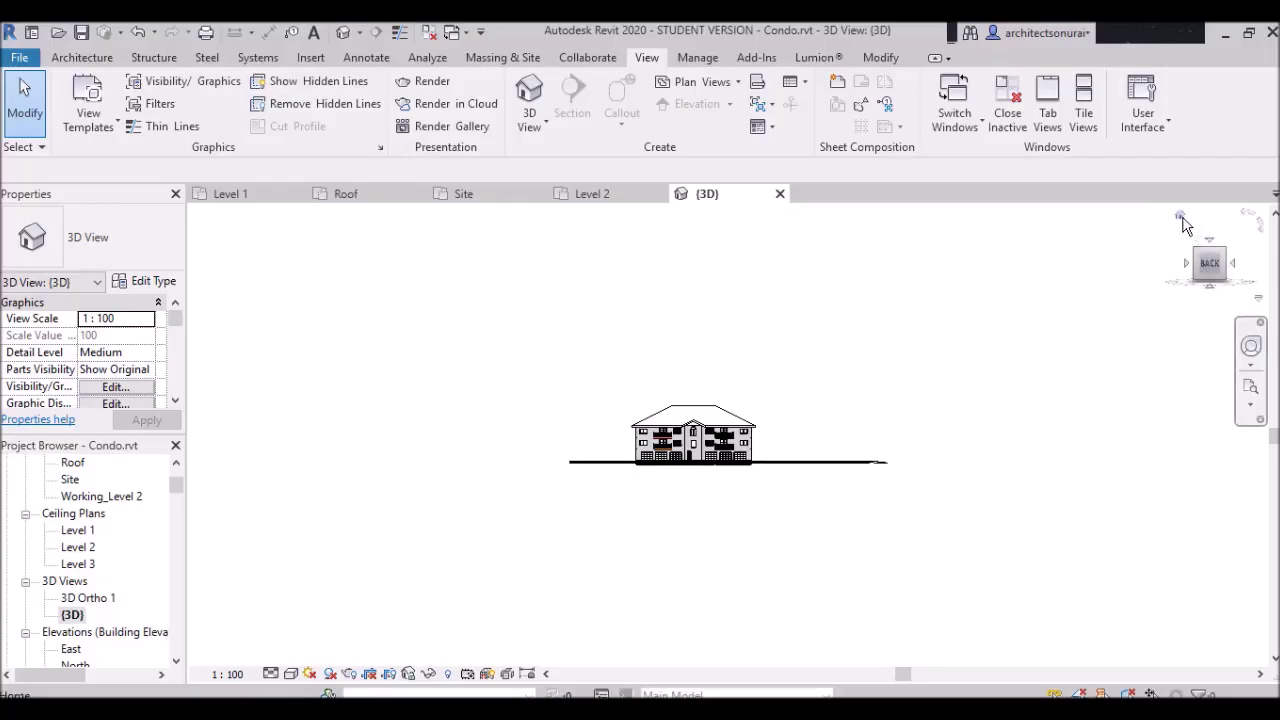
{"action": "left_click", "coordinate": [1181, 218]}
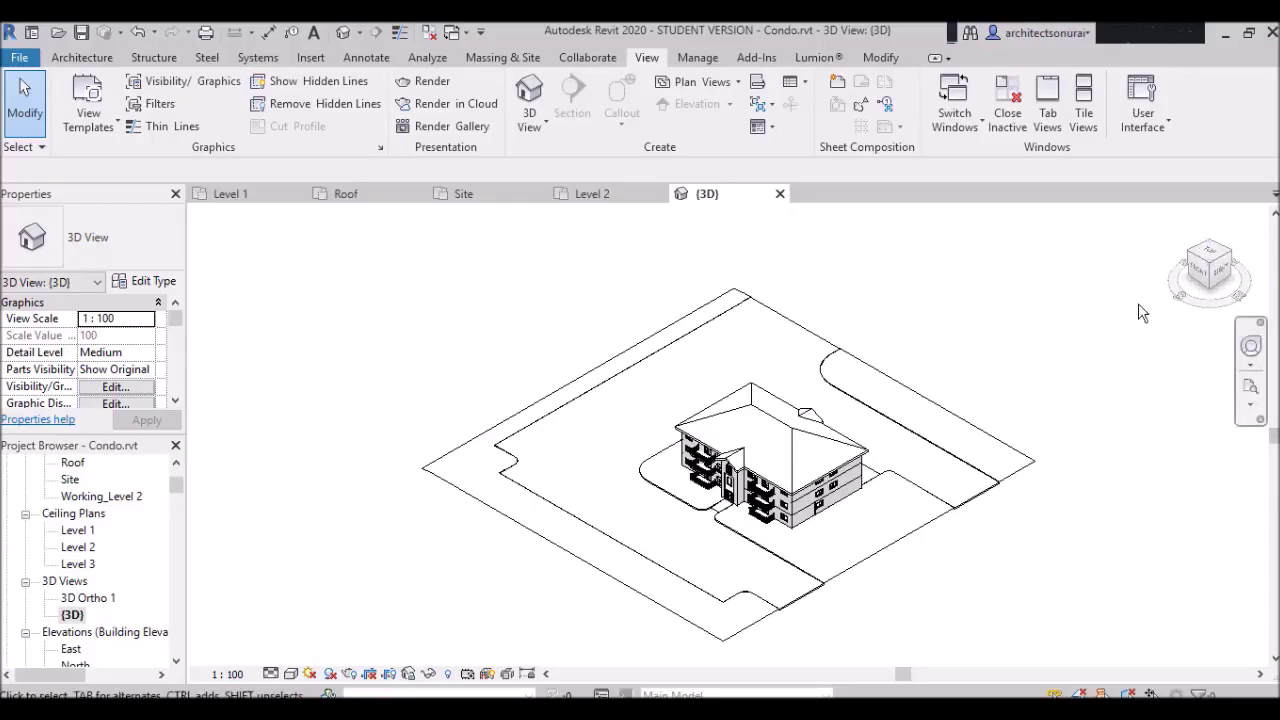
Show the condo straight on from the ViewCube's FRONT face, scrolling down the Project Browser.
{"action": "left_click", "coordinate": [1199, 272]}
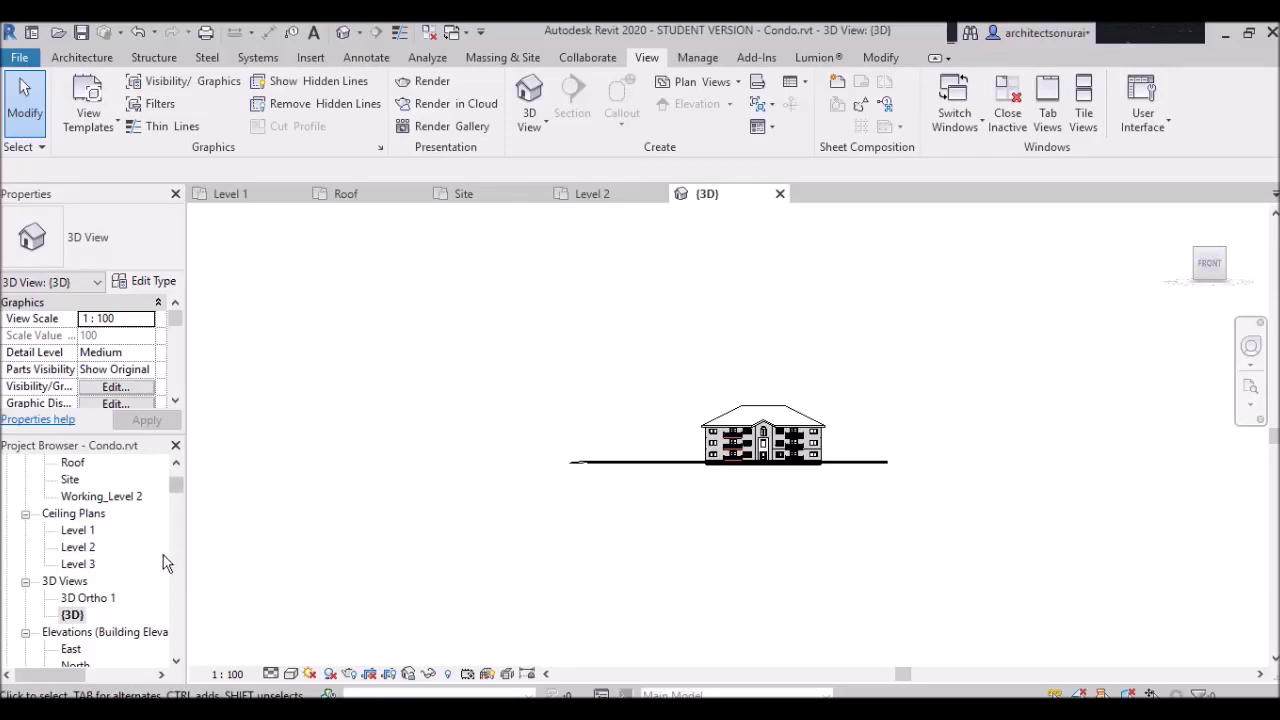
{"action": "scroll", "coordinate": [156, 566], "scroll_direction": "down", "scroll_amount": 1}
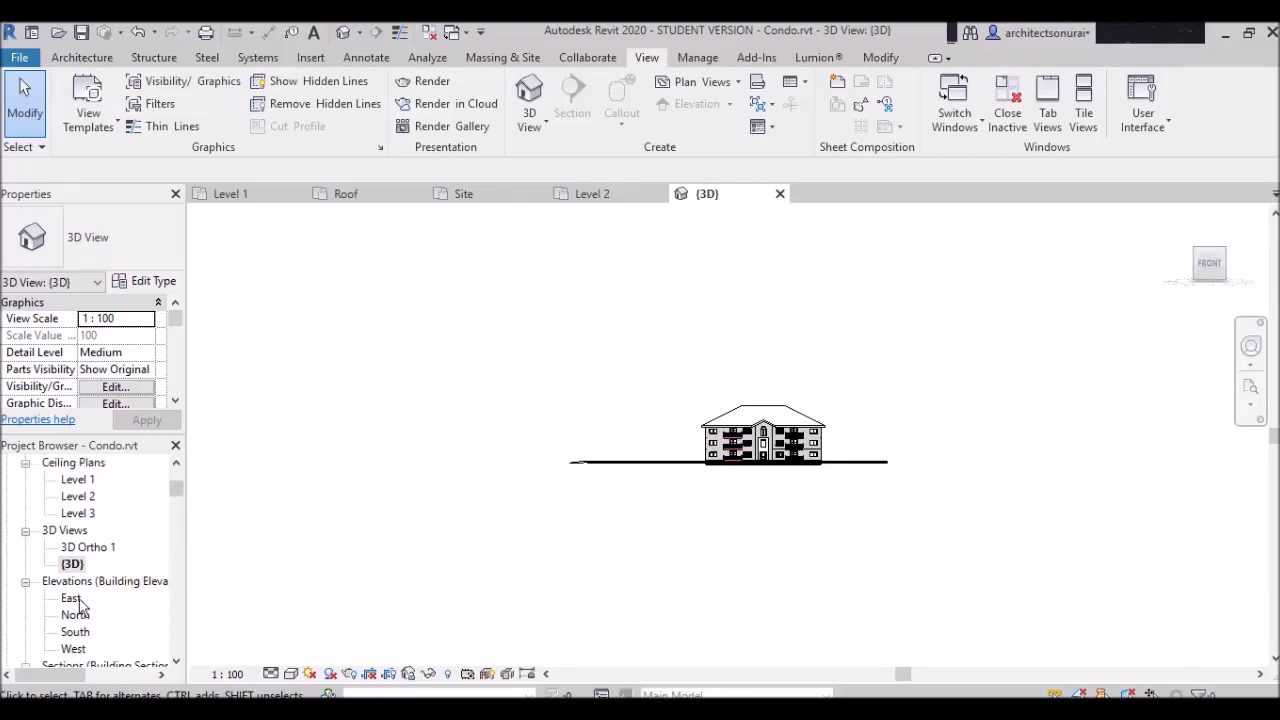